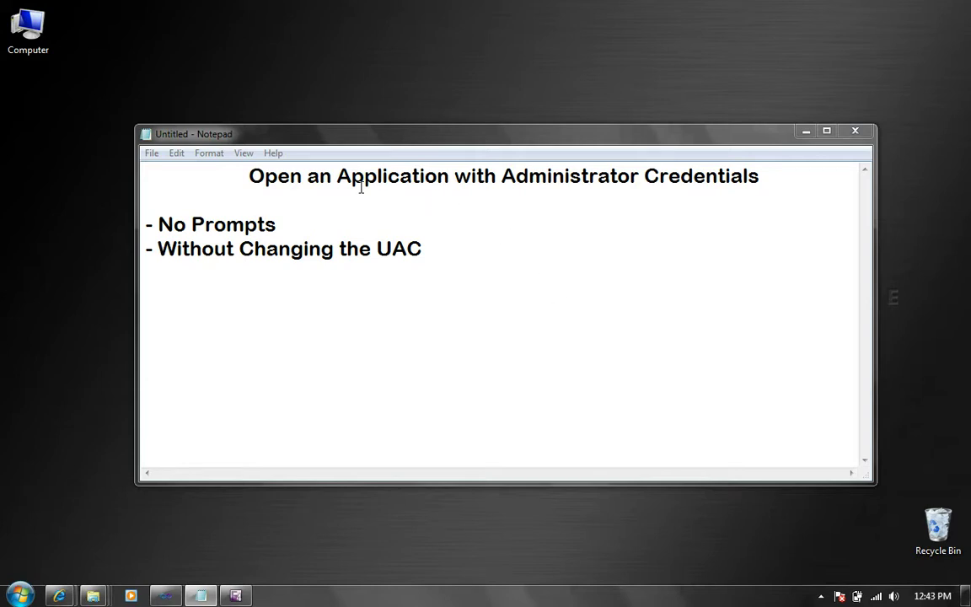
pyautogui.click(160, 156)
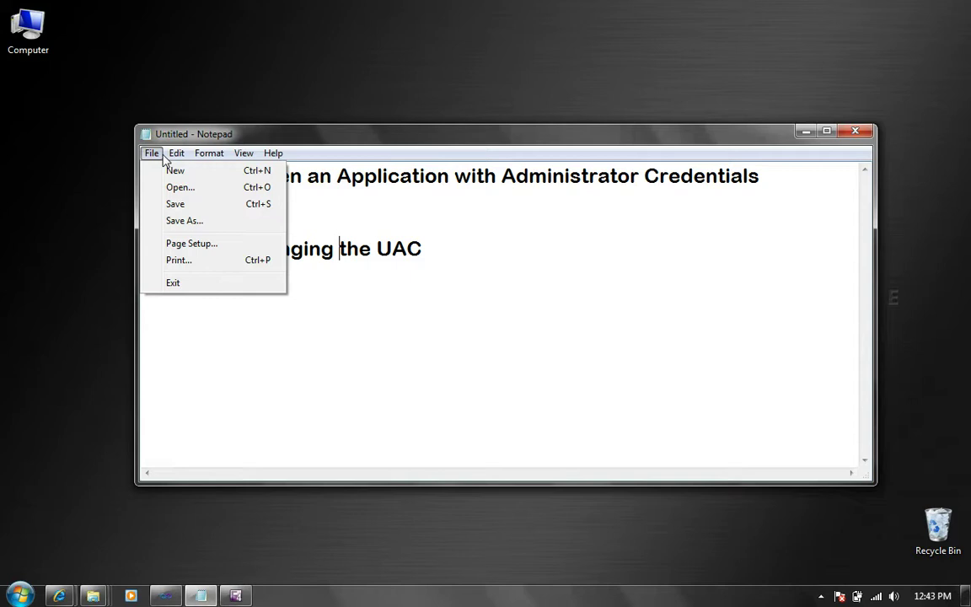
pyautogui.click(194, 207)
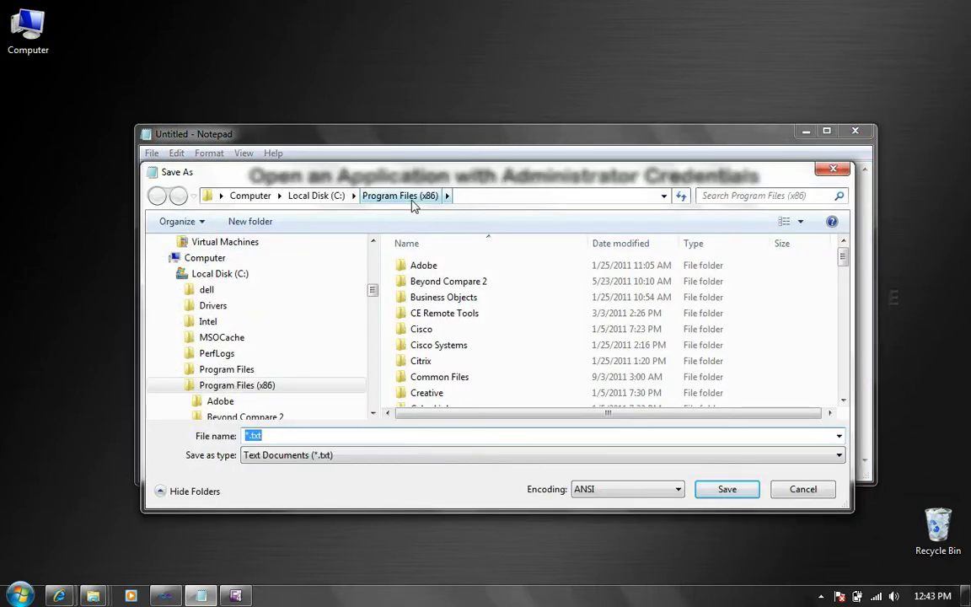
pyautogui.write('1')
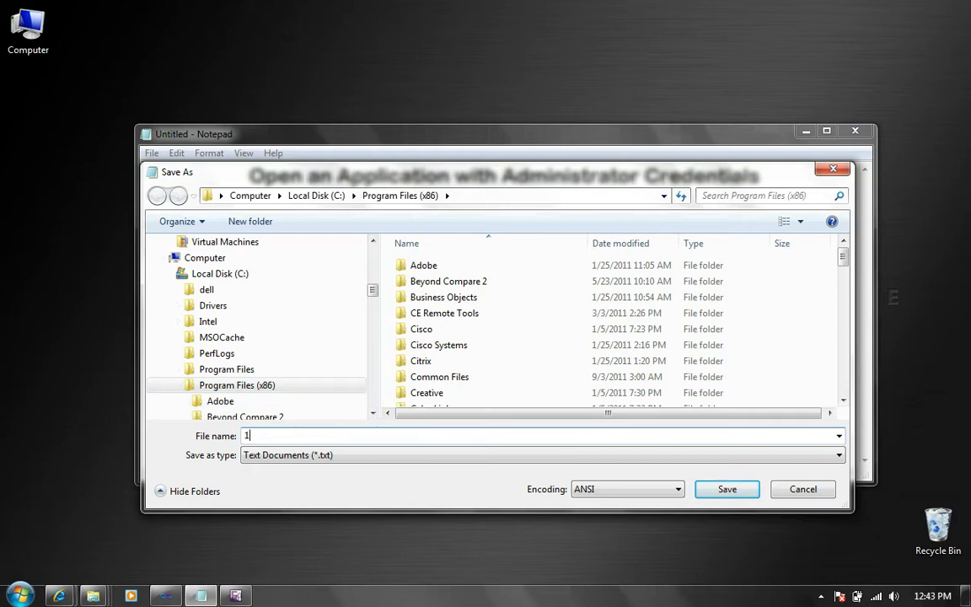
pyautogui.click(723, 489)
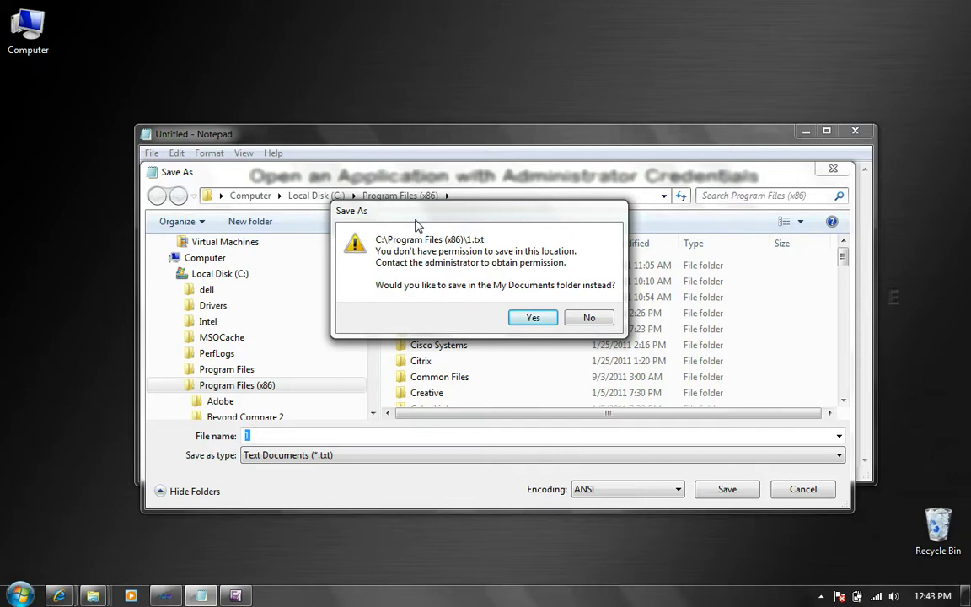
pyautogui.click(588, 318)
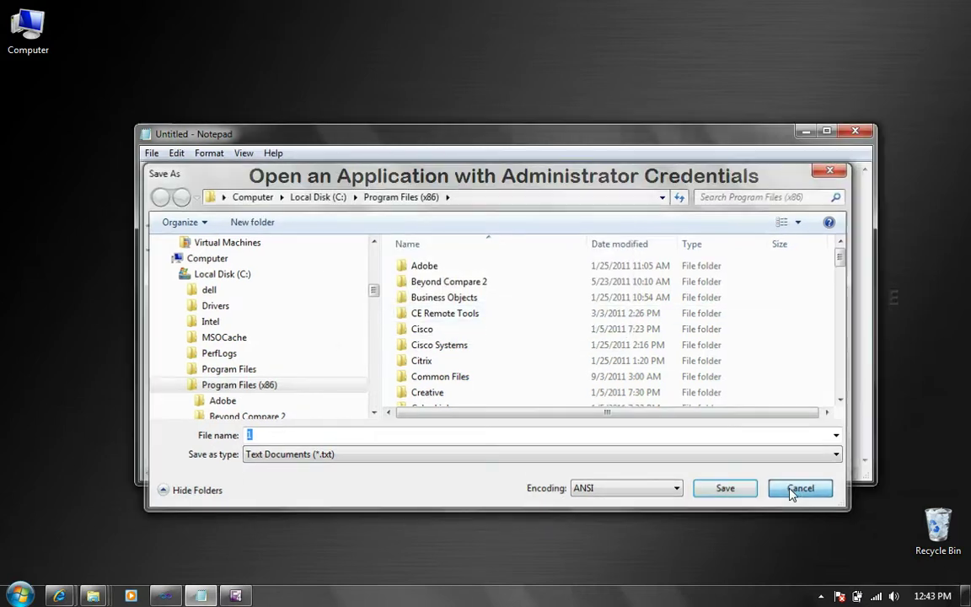
pyautogui.click(800, 489)
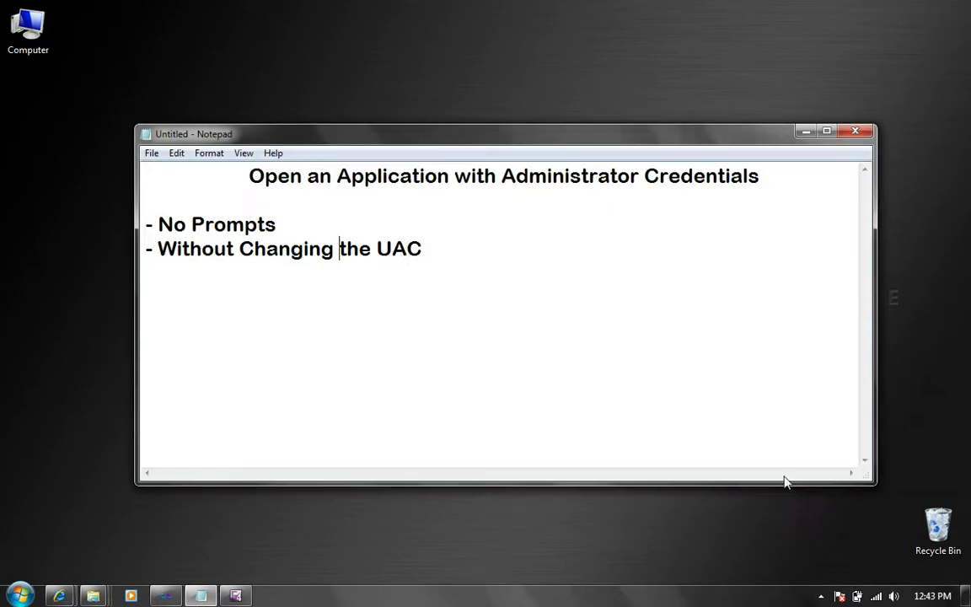
pyautogui.click(12, 596)
pyautogui.click(251, 226)
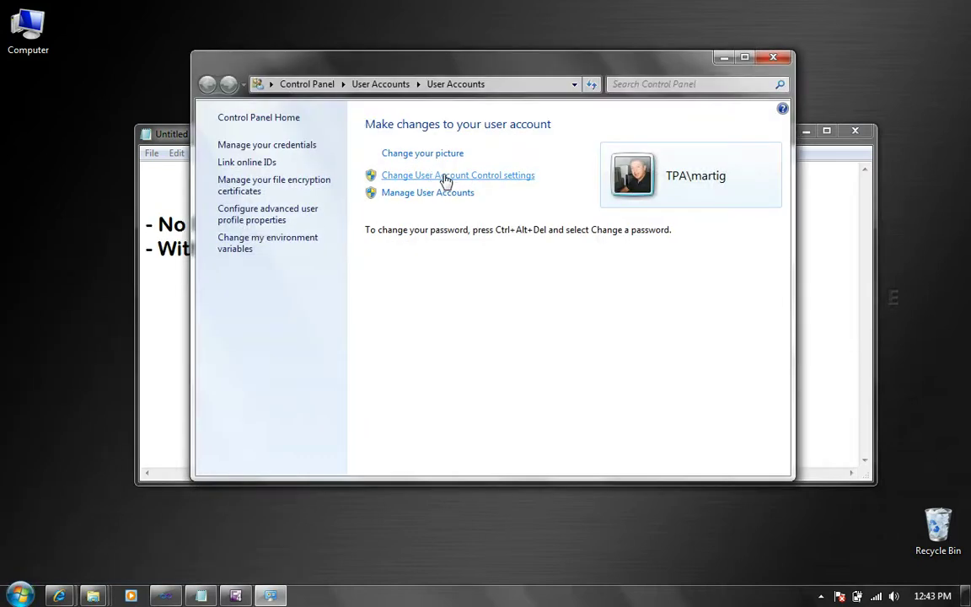
pyautogui.click(446, 178)
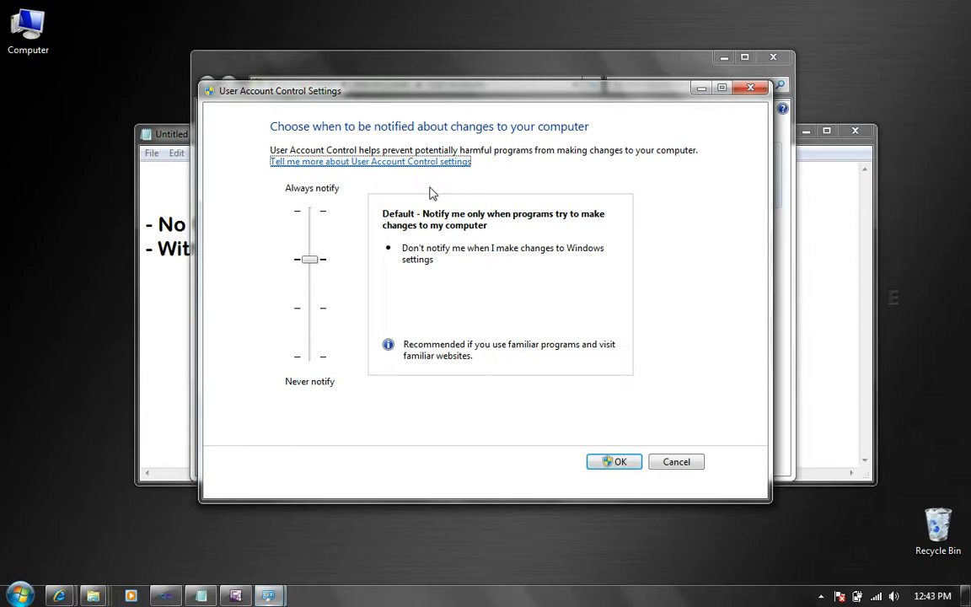
pyautogui.click(321, 352)
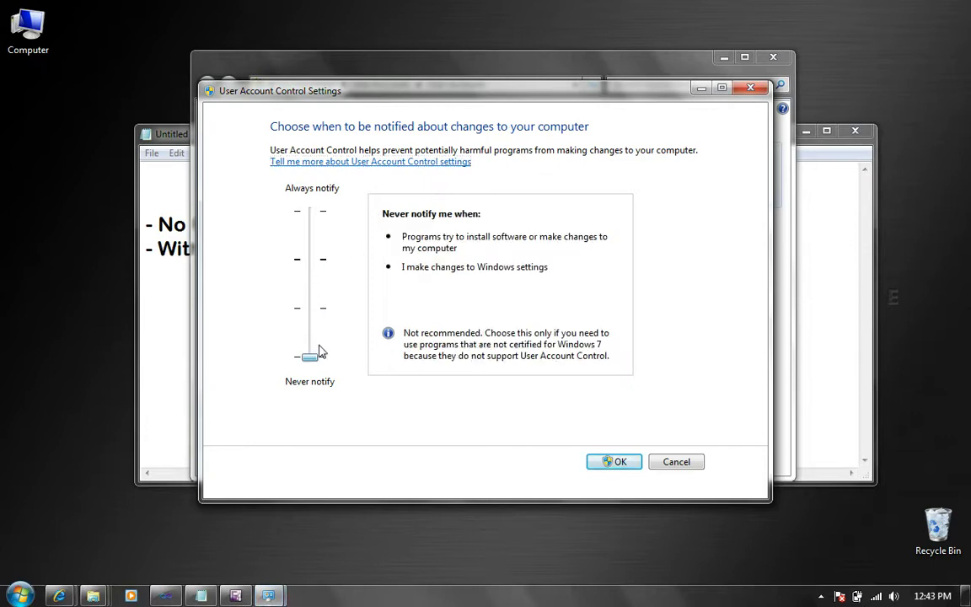
pyautogui.moveTo(321, 354); pyautogui.dragTo(321, 259)
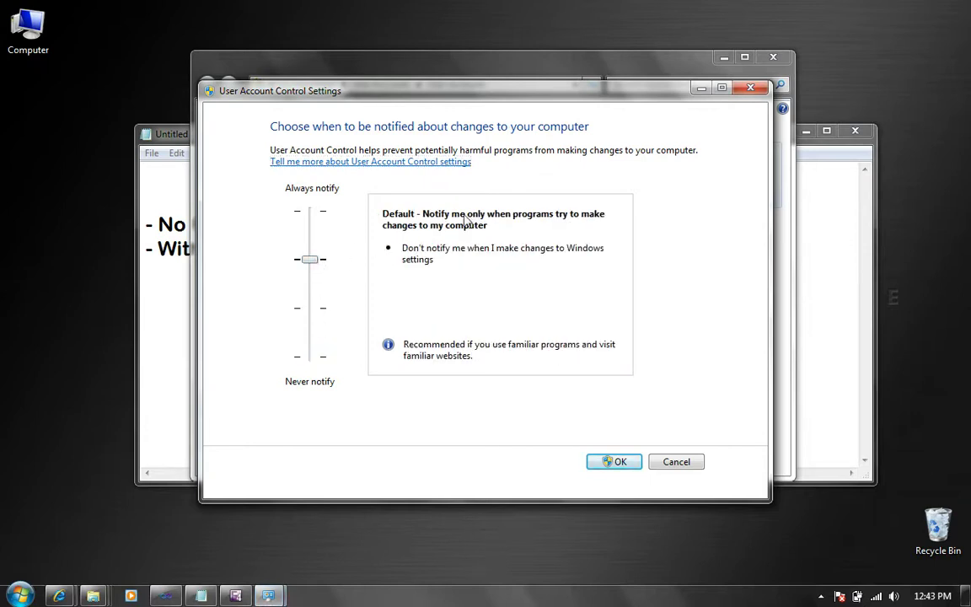
pyautogui.click(679, 462)
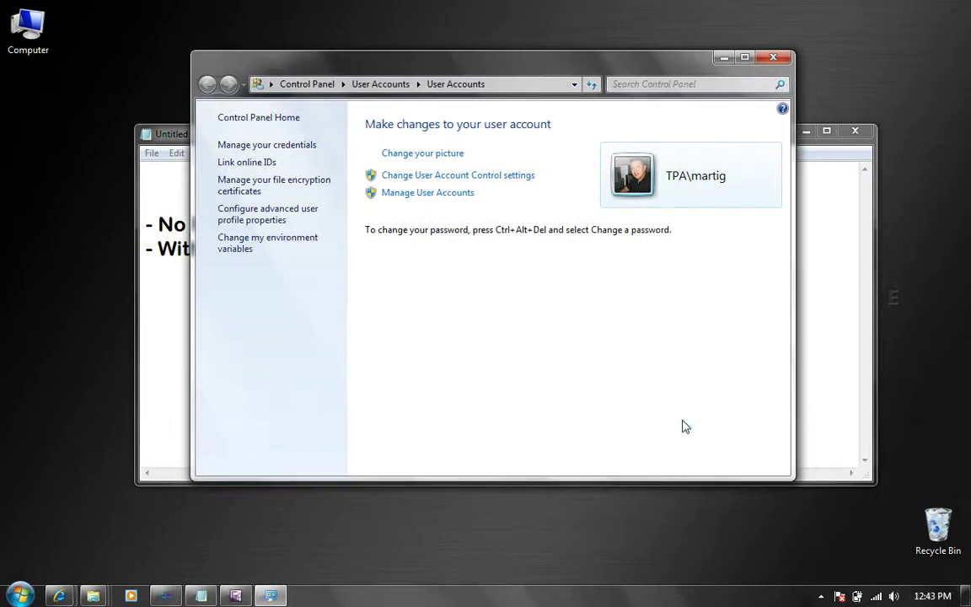
pyautogui.click(775, 58)
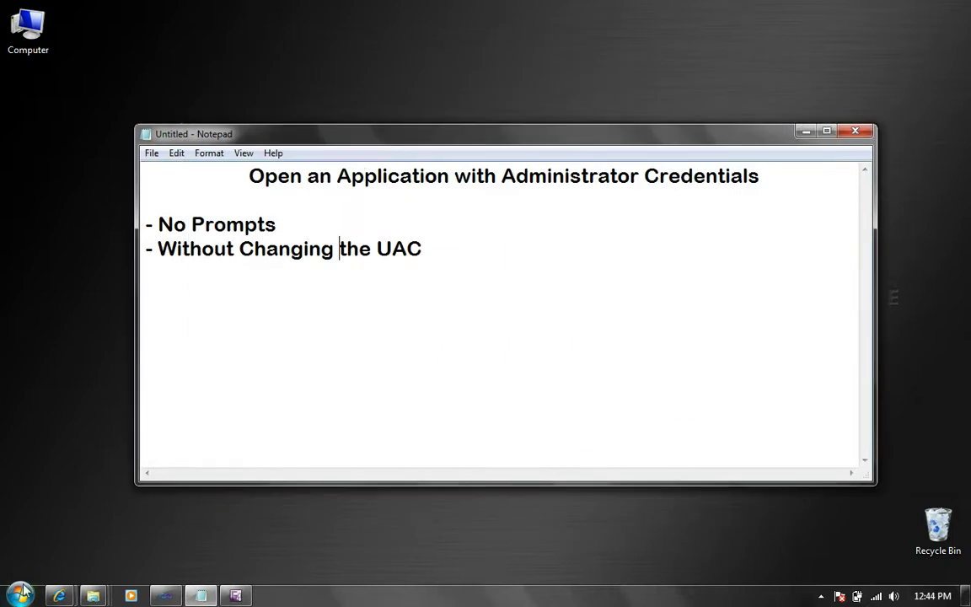
# - Launch Notepad from the Start menu with Run as administrator
pyautogui.click(20, 595)
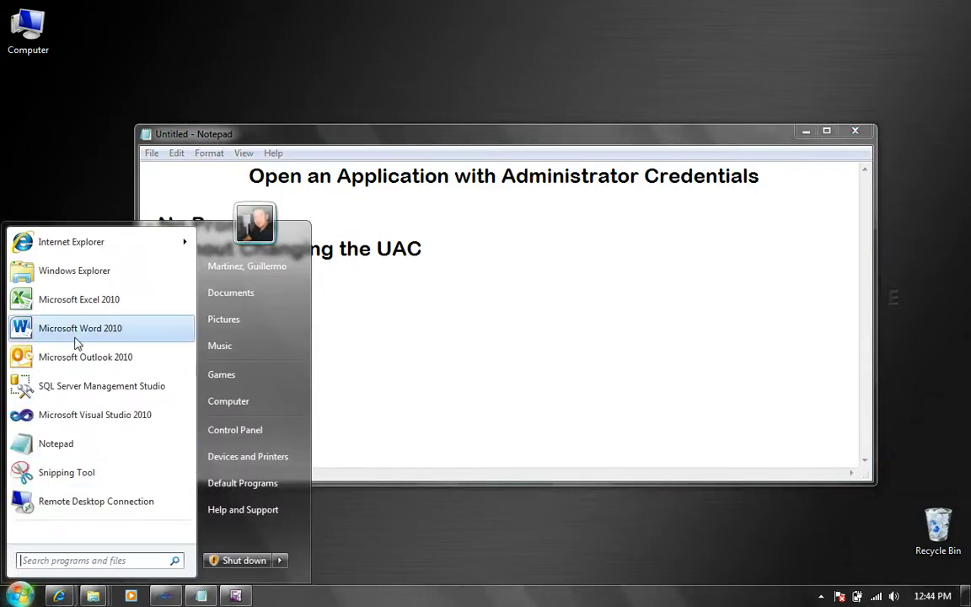
pyautogui.rightClick(59, 449)
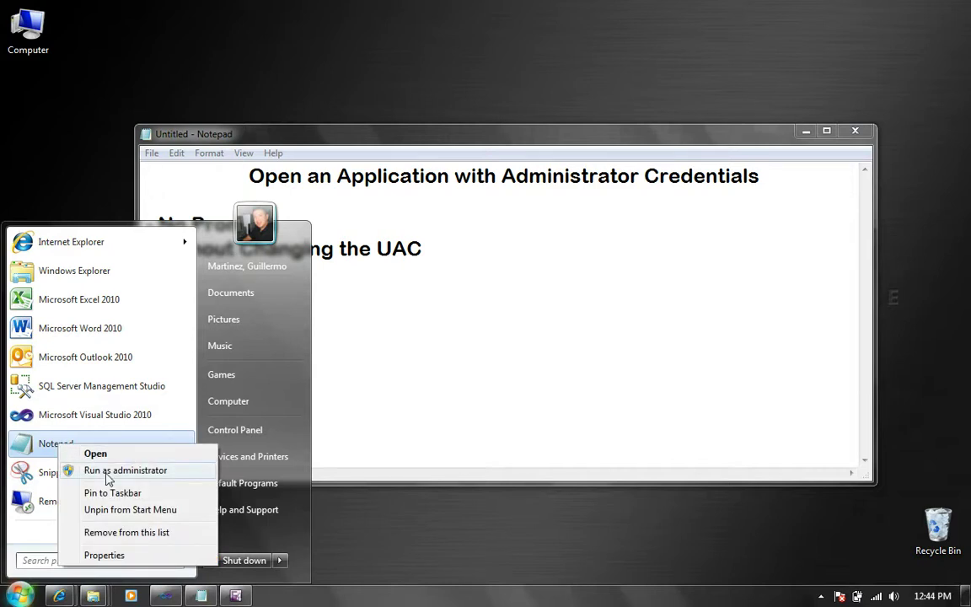
pyautogui.click(471, 366)
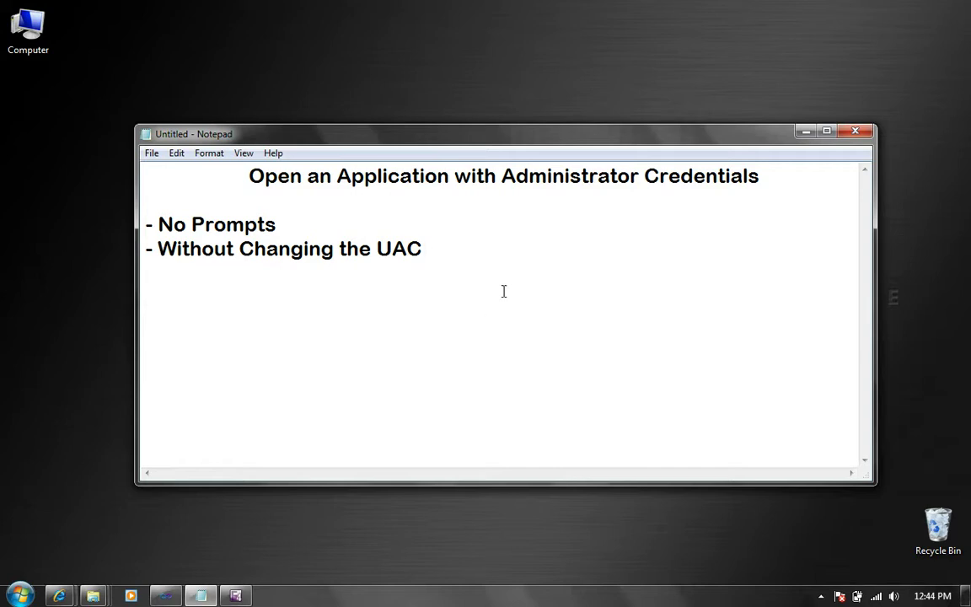
# - Find Task Scheduler by searching 'sch' and list the Task Scheduler Library tasks
pyautogui.click(19, 596)
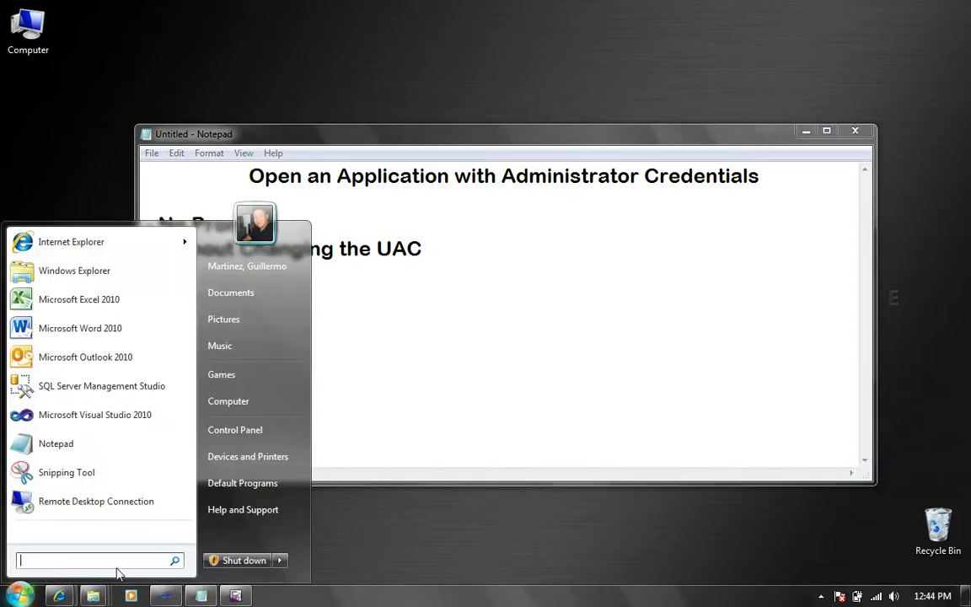
pyautogui.write('sch')
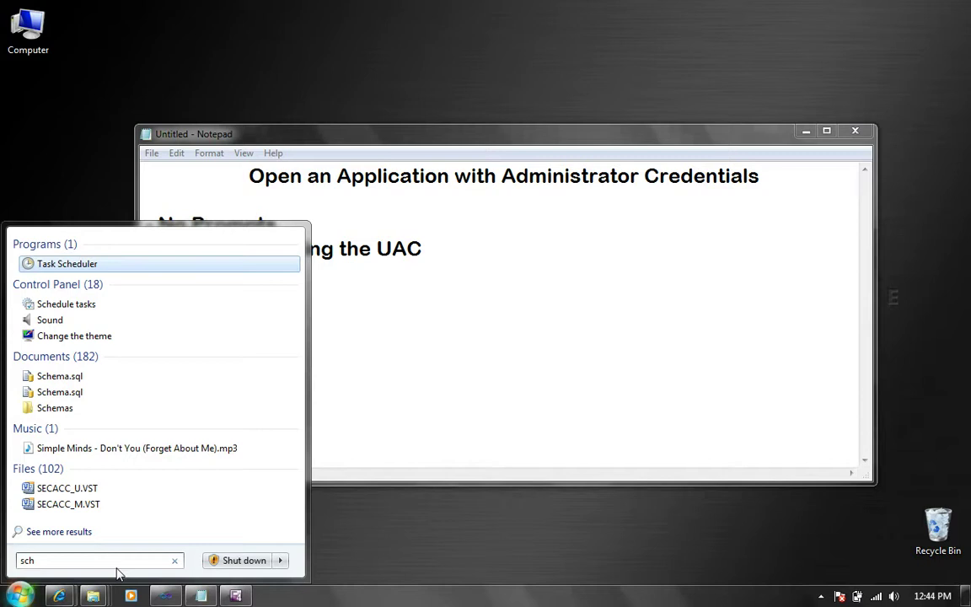
pyautogui.click(79, 265)
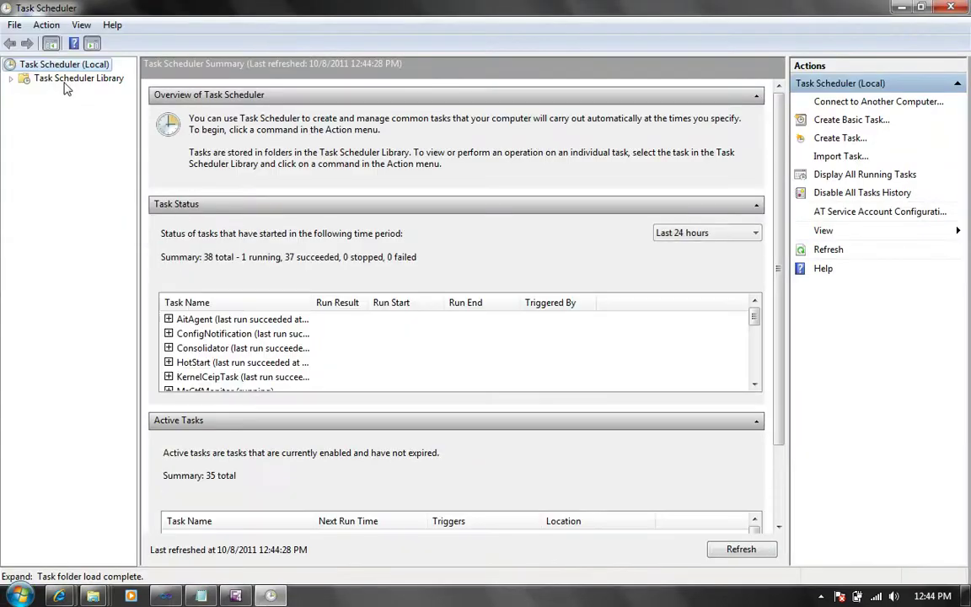
pyautogui.click(66, 81)
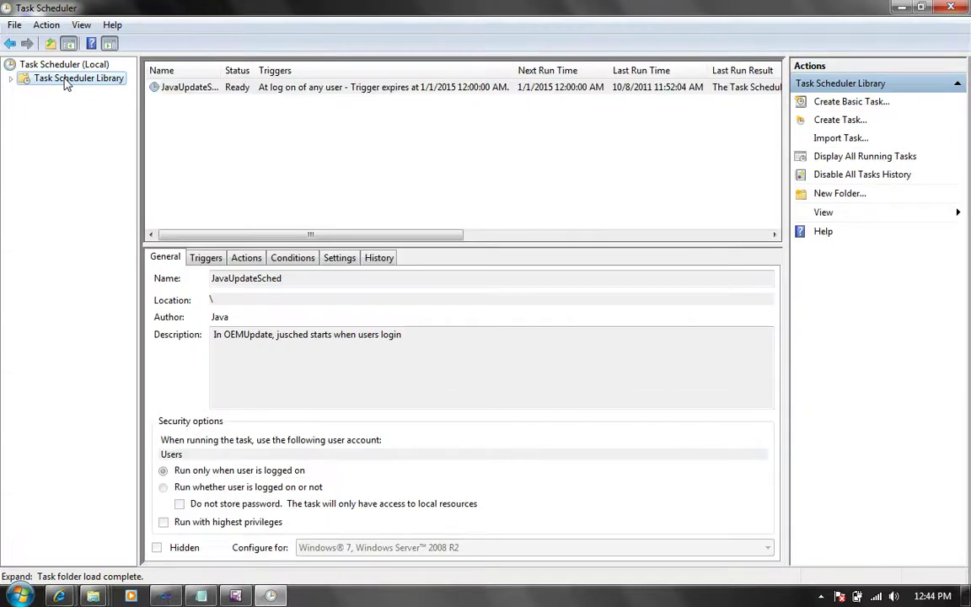
# - Create a new task named MyNotePad that runs with highest privileges and view its actions
pyautogui.rightClick(220, 149)
pyautogui.click(283, 172)
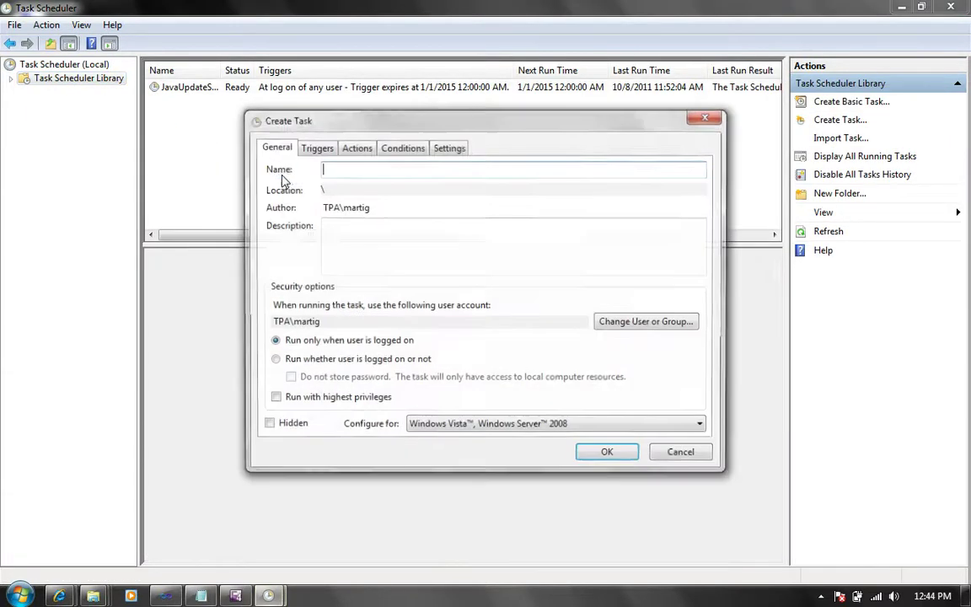
pyautogui.write('MyNotePad')
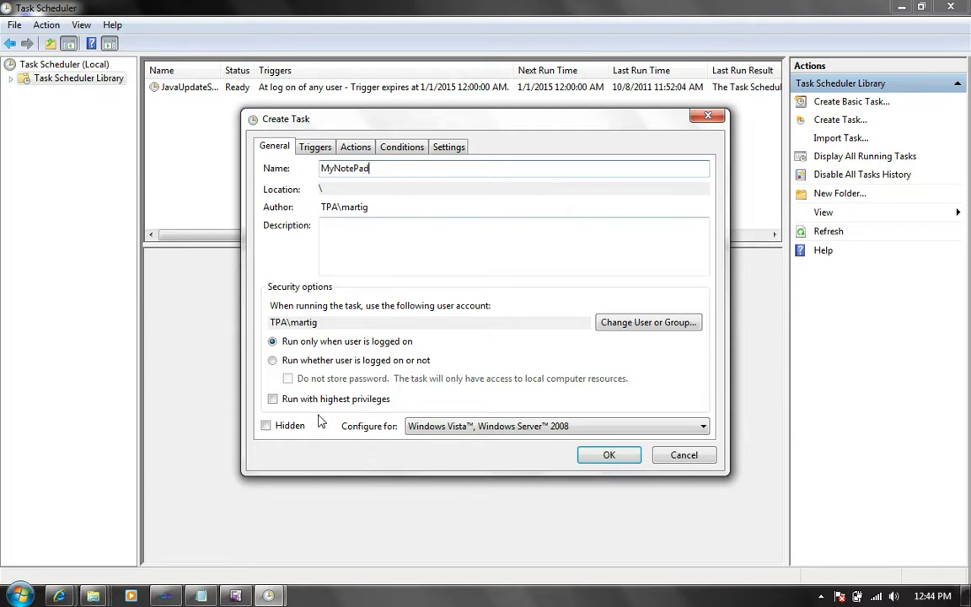
pyautogui.click(304, 403)
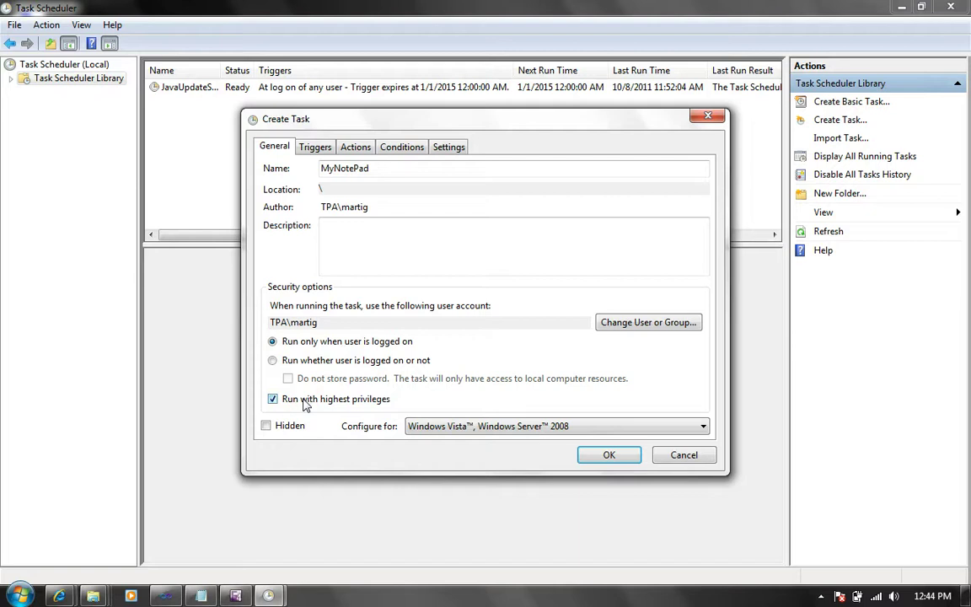
pyautogui.click(356, 149)
# - Add a 'Start a program' action pointing to C:\Windows\System32\notepad.exe
pyautogui.click(317, 421)
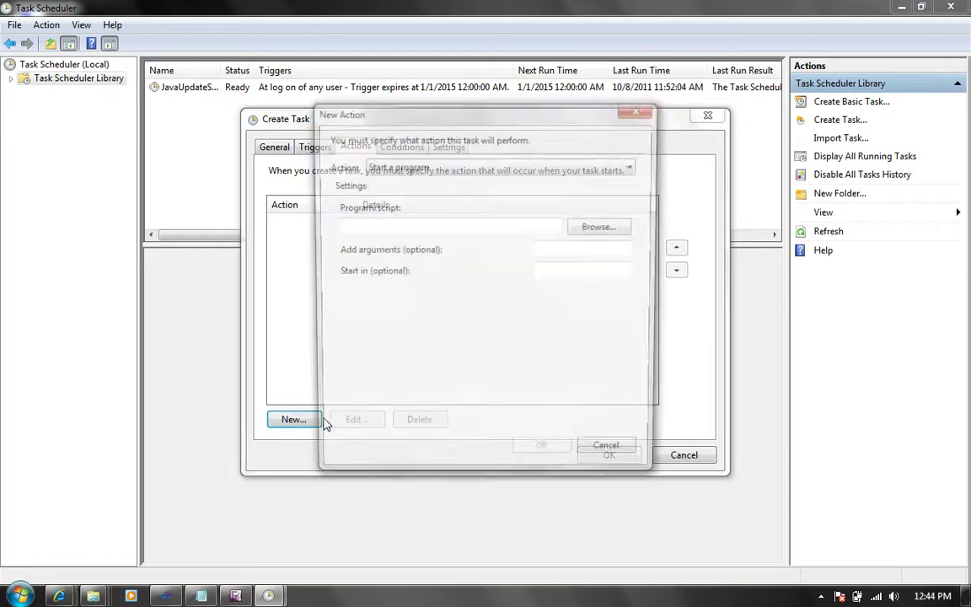
pyautogui.click(596, 229)
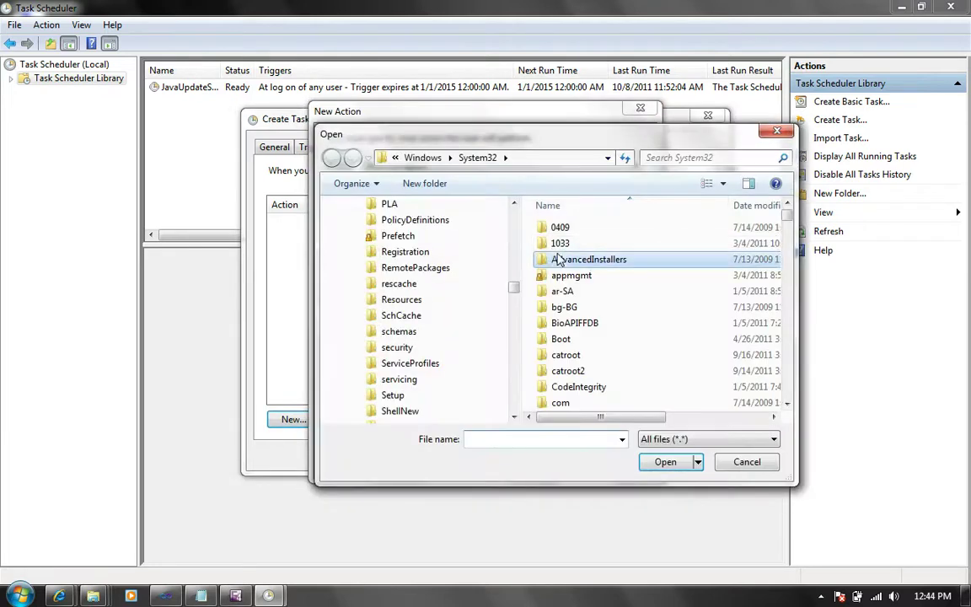
pyautogui.click(556, 260)
pyautogui.write('notepad')
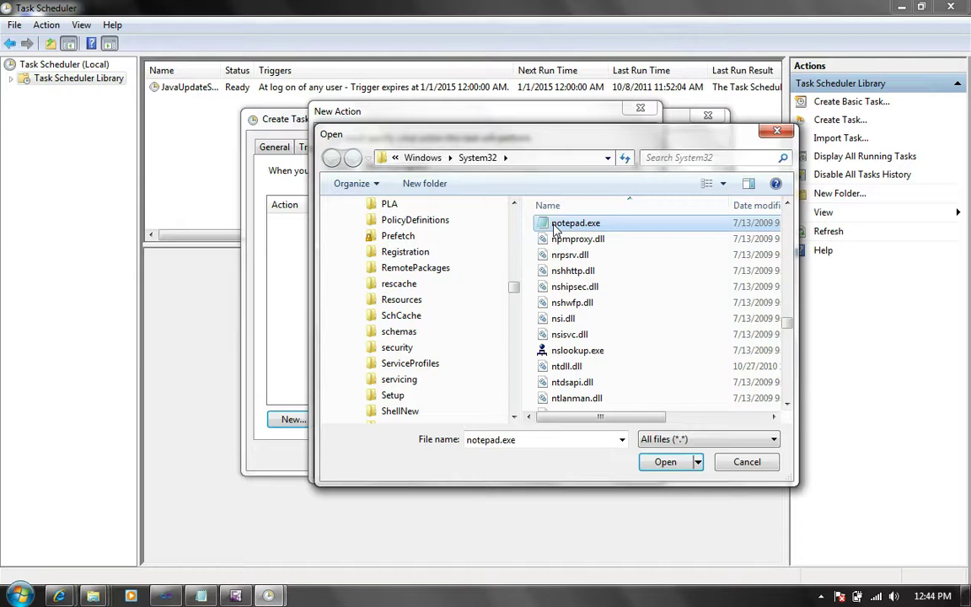
pyautogui.doubleClick(556, 226)
pyautogui.click(533, 455)
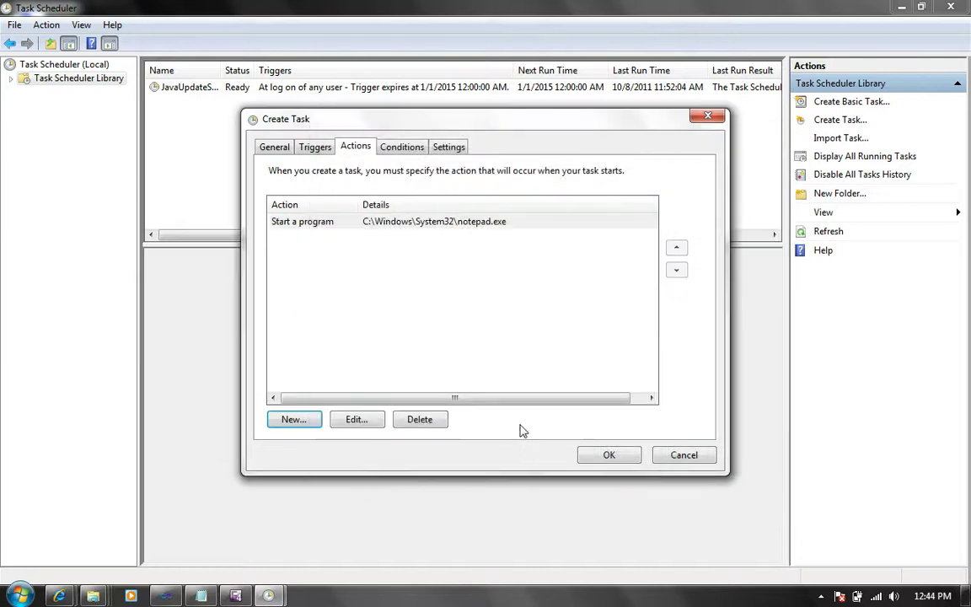
# - Untick 'Start the task only if the computer is on AC power' in Conditions
pyautogui.click(402, 149)
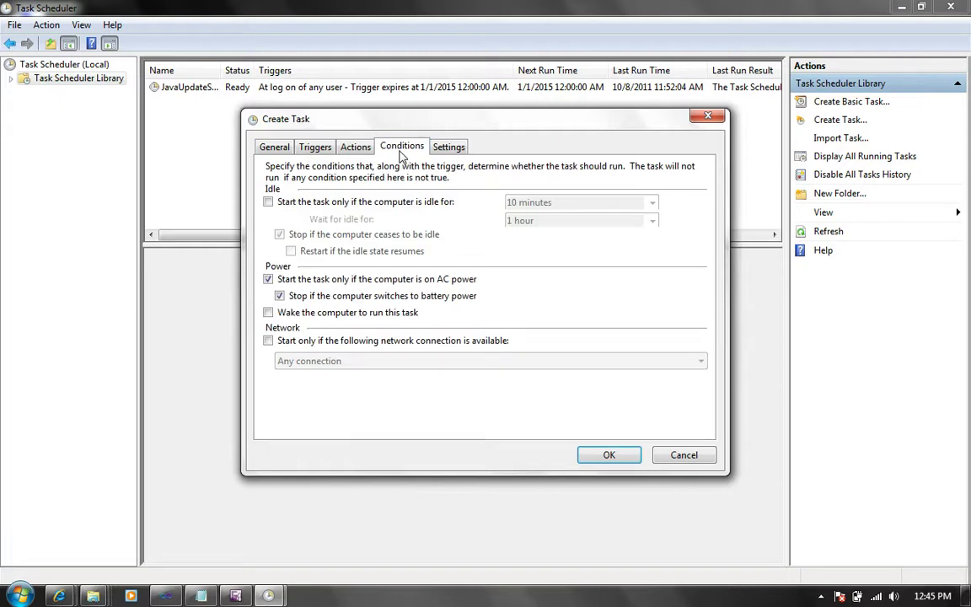
pyautogui.click(858, 596)
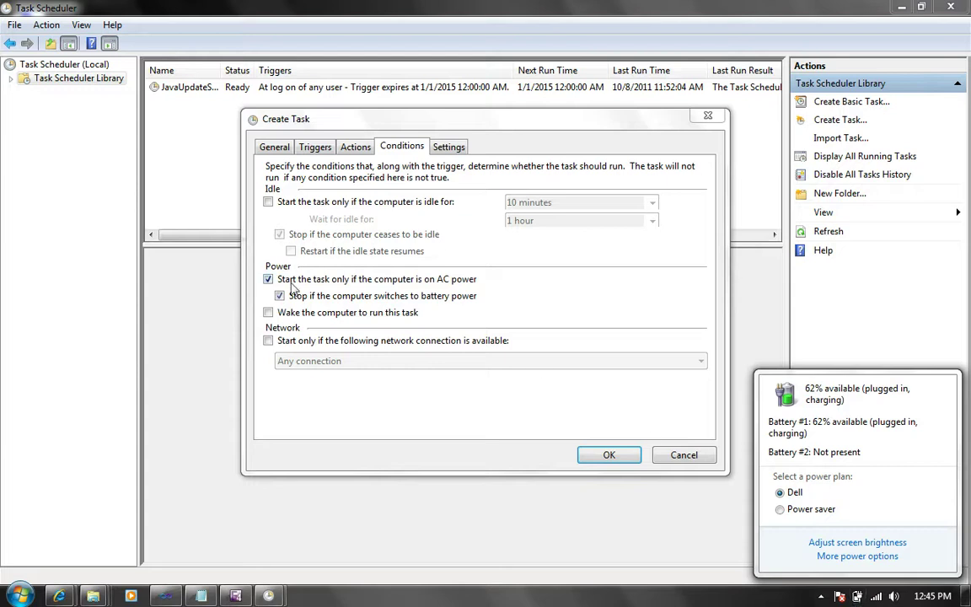
pyautogui.click(269, 280)
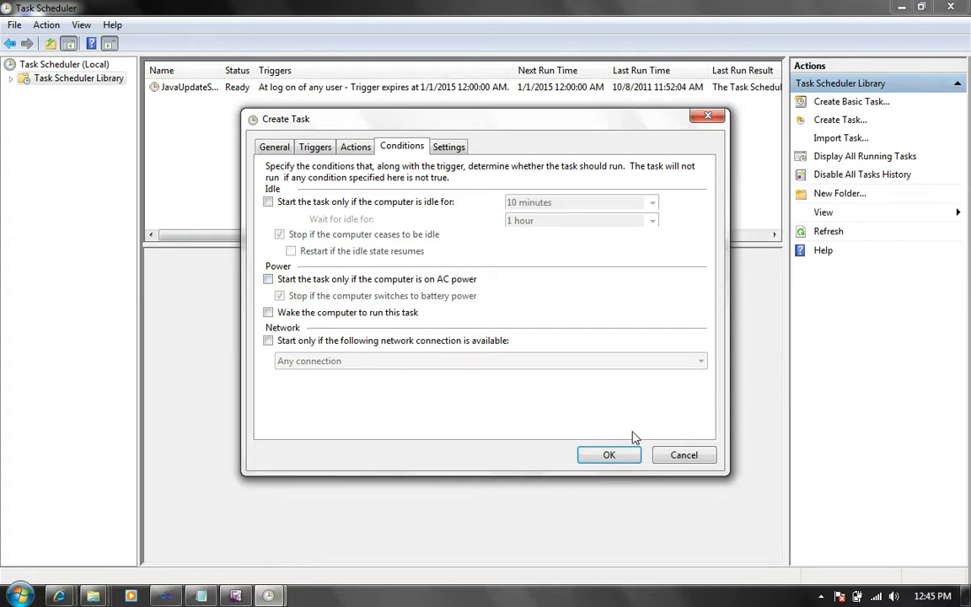
# - Save the MyNotePad task and minimize Task Scheduler and Notepad
pyautogui.click(609, 455)
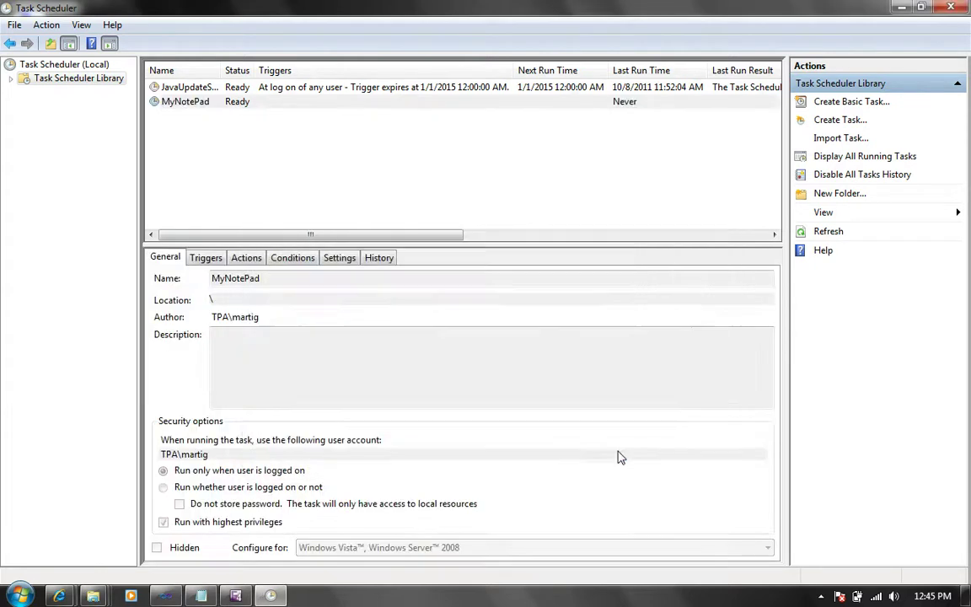
pyautogui.click(901, 11)
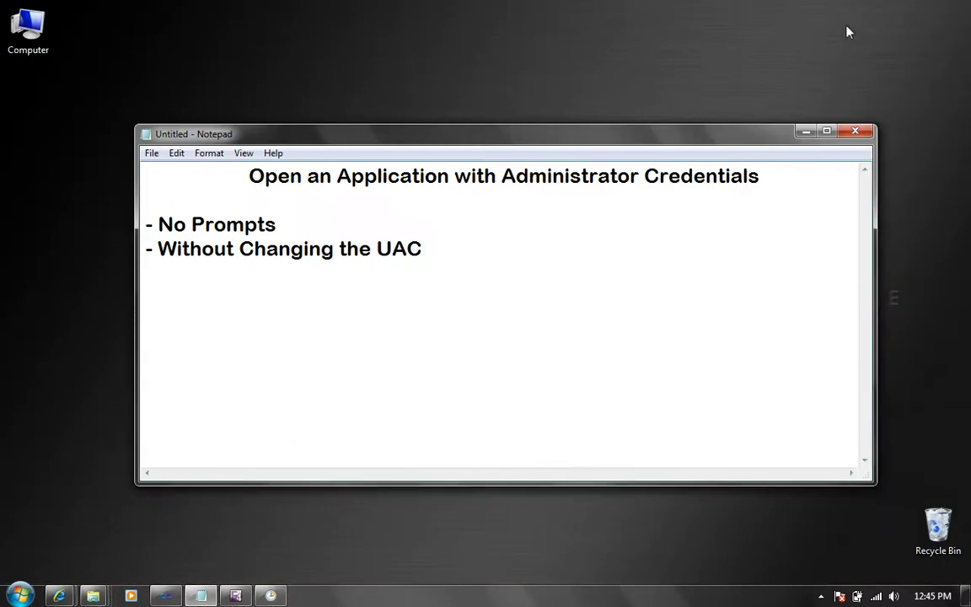
pyautogui.click(805, 132)
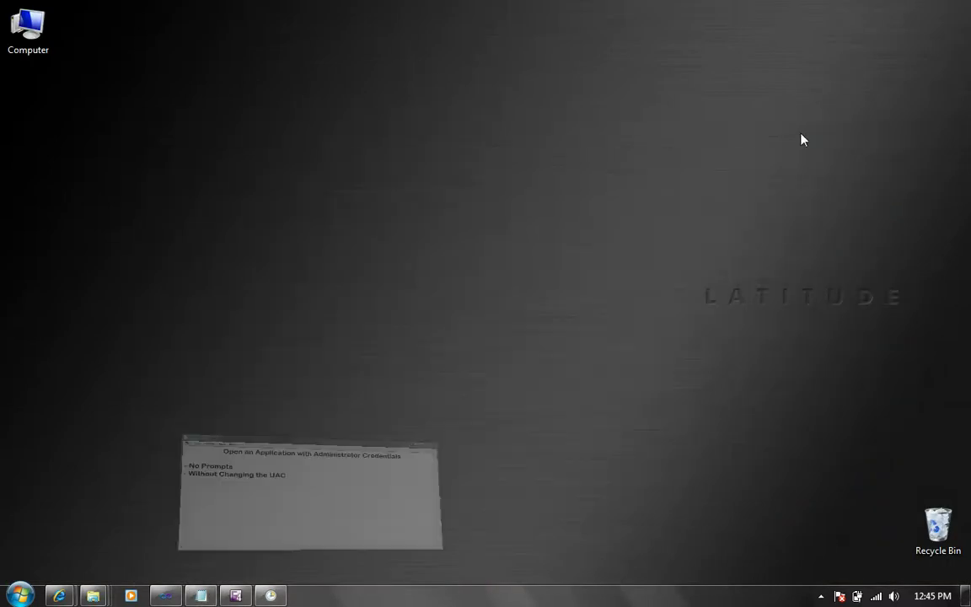
# - Start a new desktop shortcut via New > Shortcut
pyautogui.rightClick(349, 171)
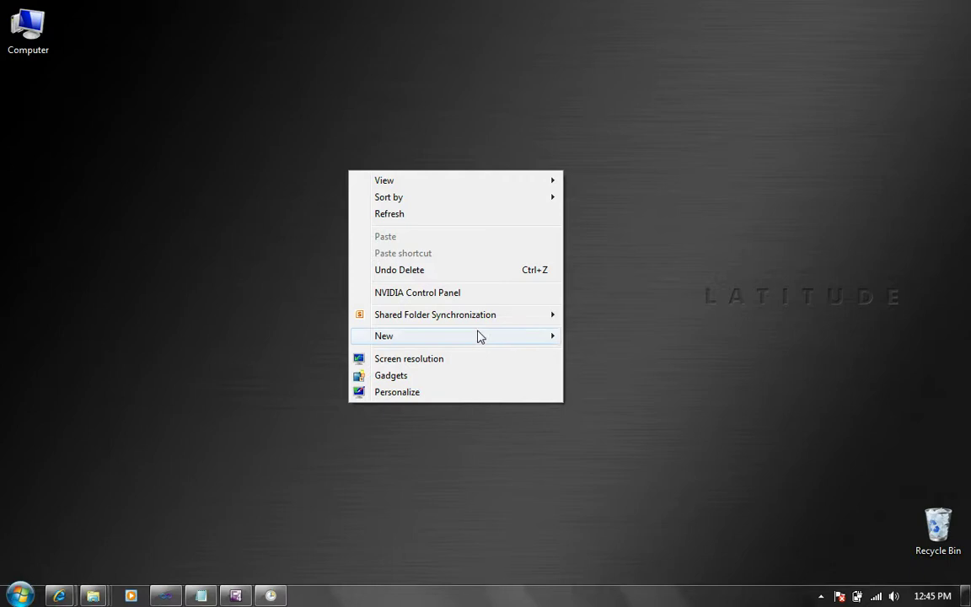
pyautogui.moveTo(513, 340)
pyautogui.click(599, 66)
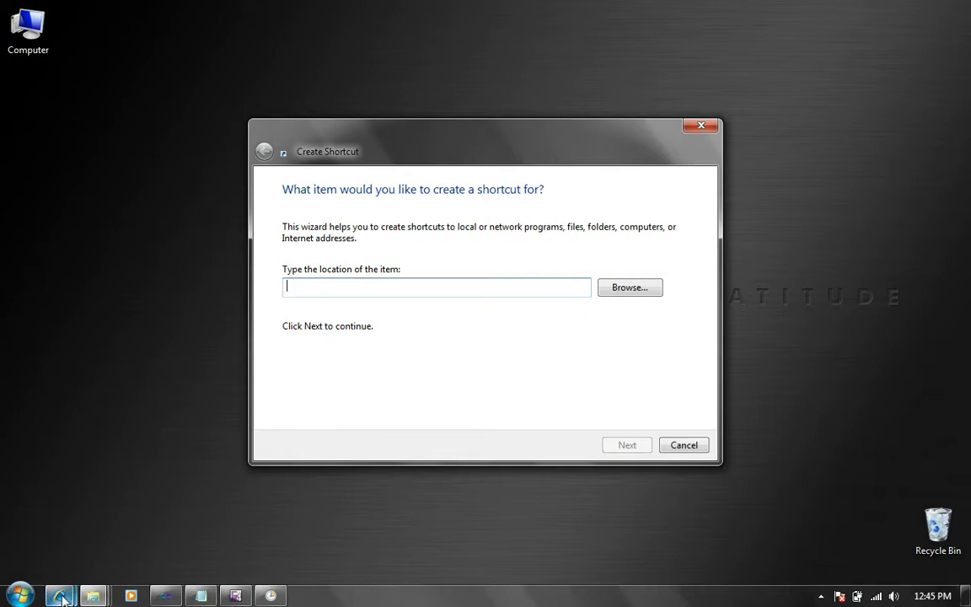
# - Copy the blog's schtasks.exe /run /tn "YourTaskName" command from Internet Explorer
pyautogui.moveTo(59, 595)
pyautogui.click(92, 540)
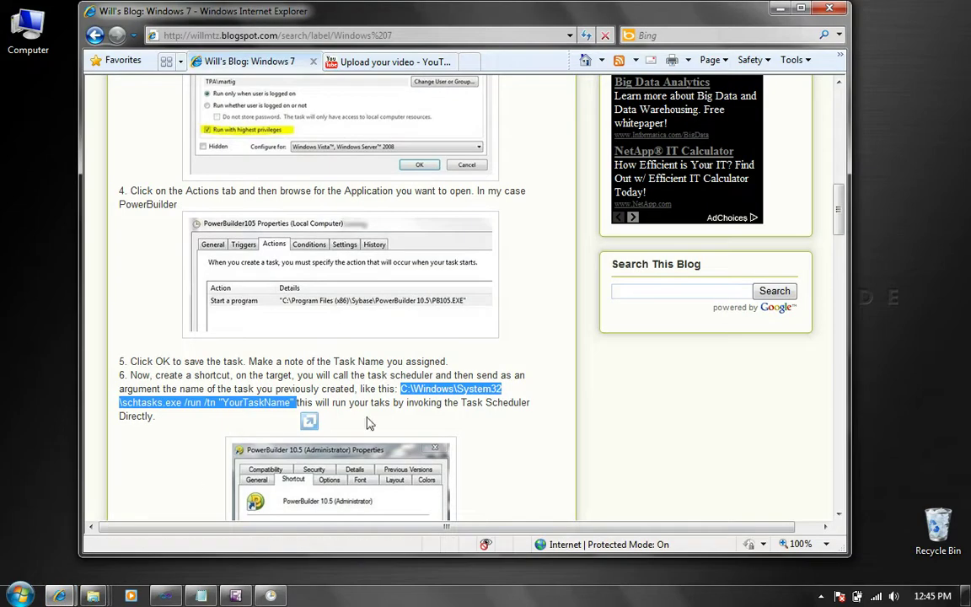
pyautogui.rightClick(416, 393)
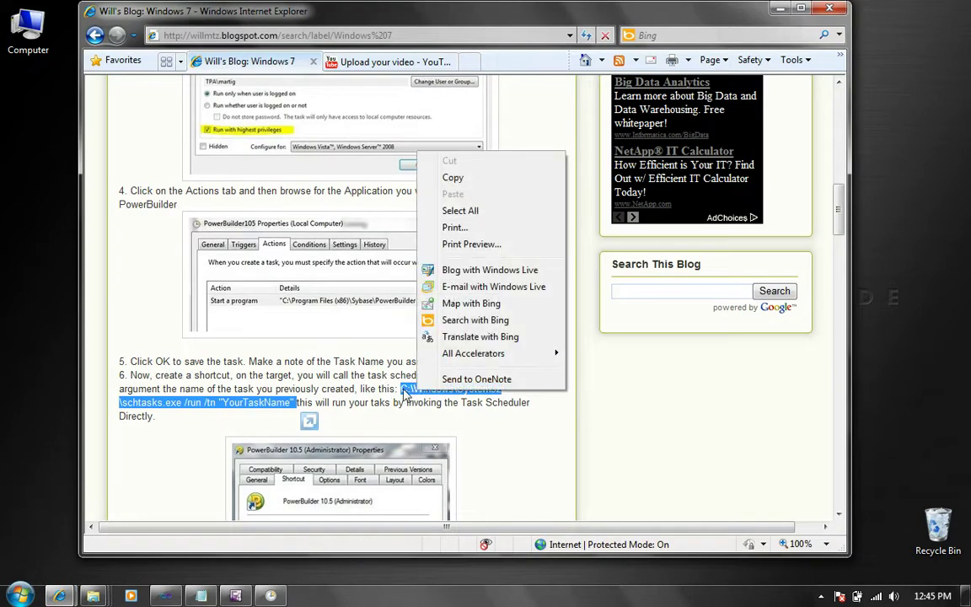
pyautogui.click(471, 183)
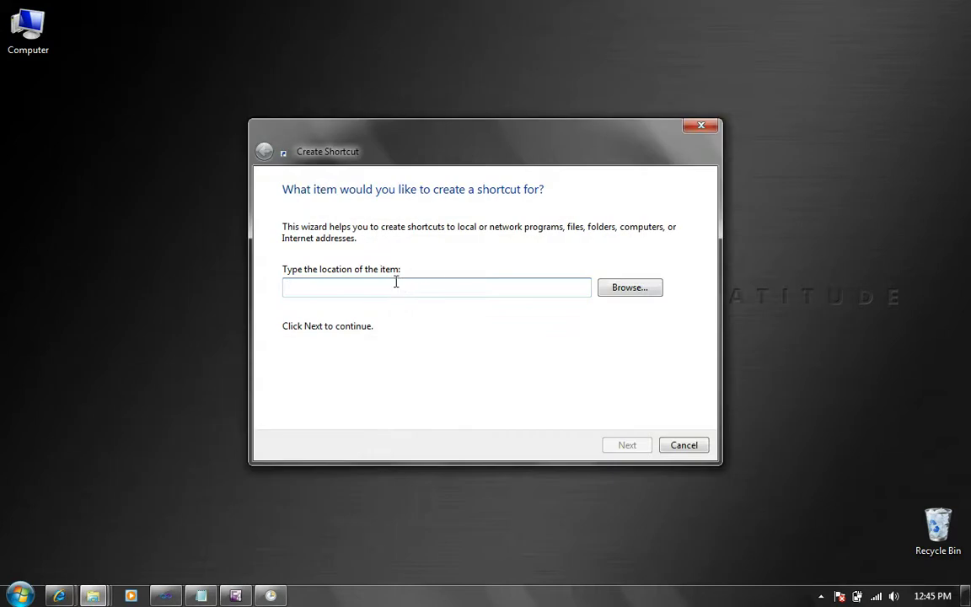
# - Set the shortcut location to schtasks.exe /run /tn "MyNotePad" and name it MyNotePad
pyautogui.rightClick(396, 284)
pyautogui.click(455, 353)
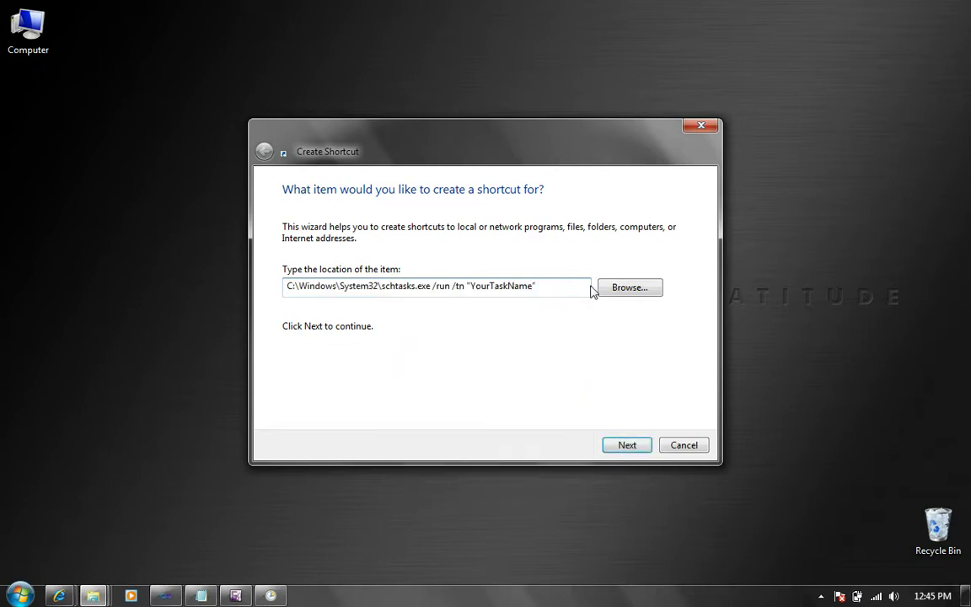
pyautogui.press('BackSpace')
pyautogui.press('BackSpace')
pyautogui.press('BackSpace')
pyautogui.press('BackSpace')
pyautogui.press('BackSpace')
pyautogui.press('BackSpace')
pyautogui.press('BackSpace')
pyautogui.press('BackSpace')
pyautogui.press('BackSpace')
pyautogui.write('MyNote')
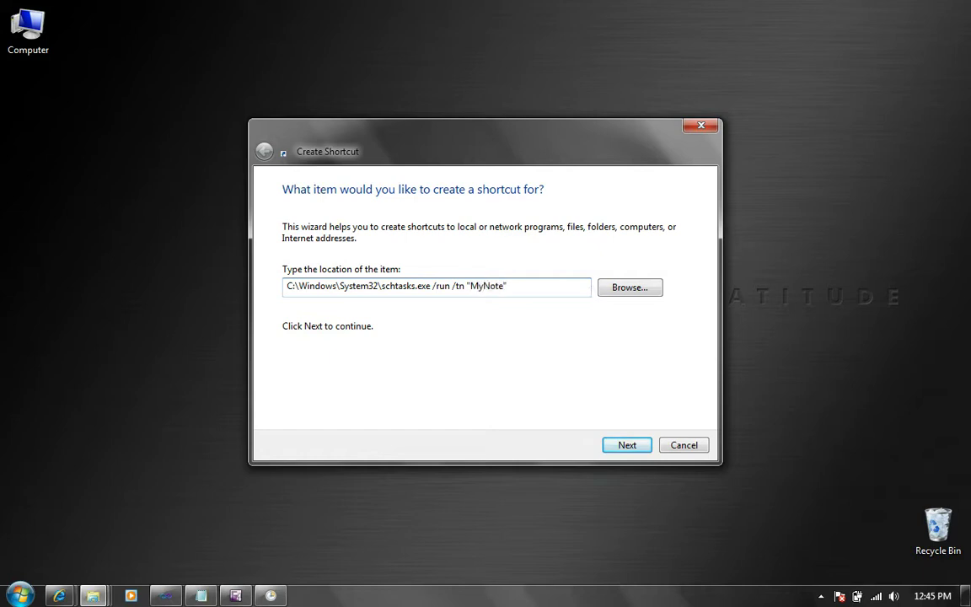
pyautogui.write('Pad')
pyautogui.click(628, 445)
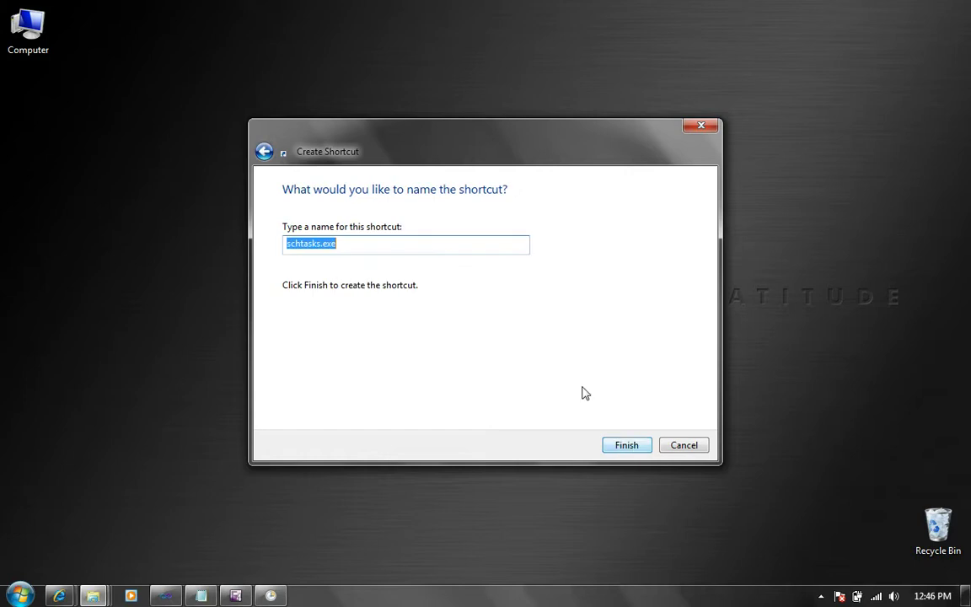
pyautogui.write('My')
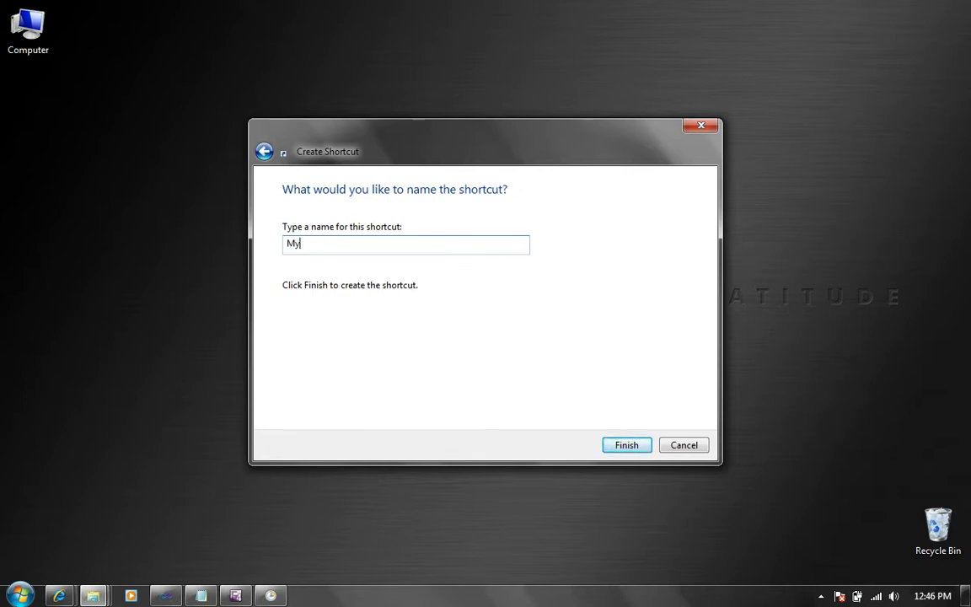
pyautogui.write('NotePad')
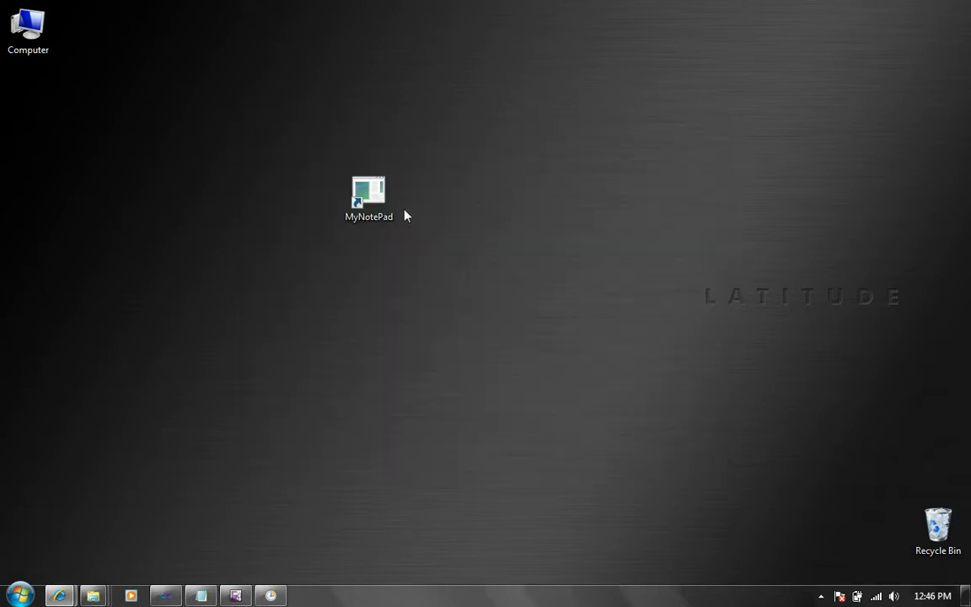
# - Change the MyNotePad shortcut's icon to the SHELL32 document icon in its Properties
pyautogui.rightClick(388, 202)
pyautogui.click(501, 477)
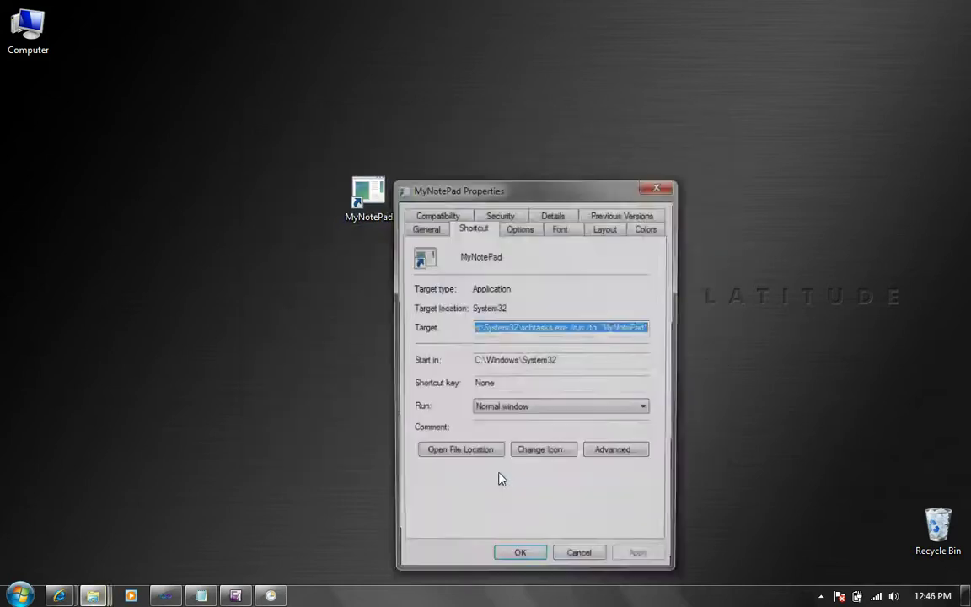
pyautogui.click(550, 454)
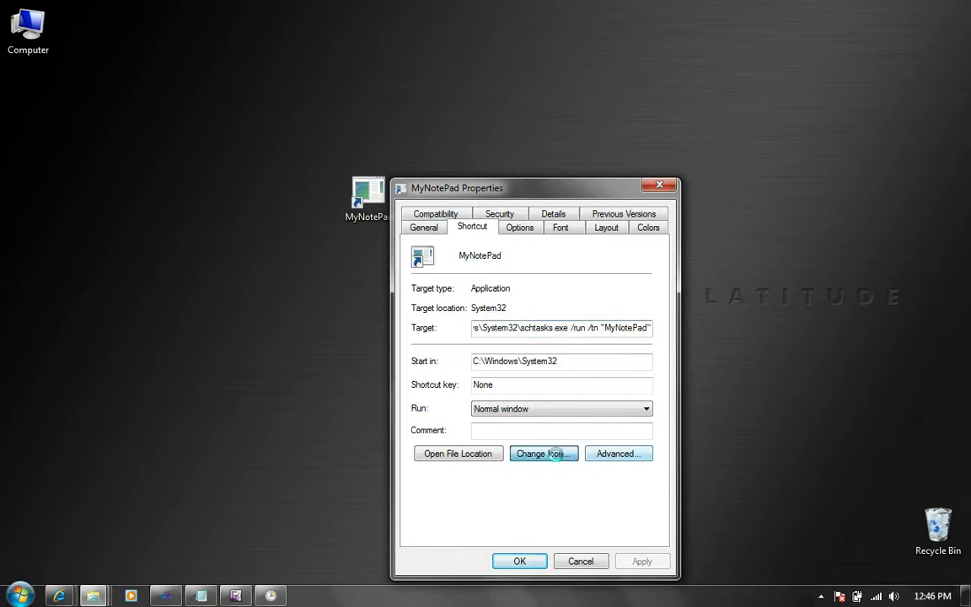
pyautogui.click(593, 304)
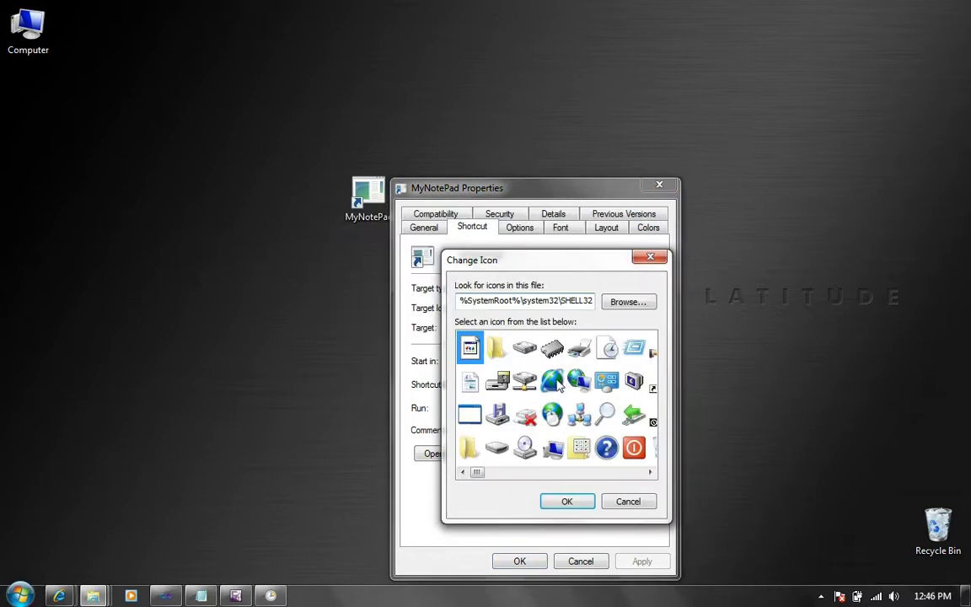
pyautogui.click(559, 384)
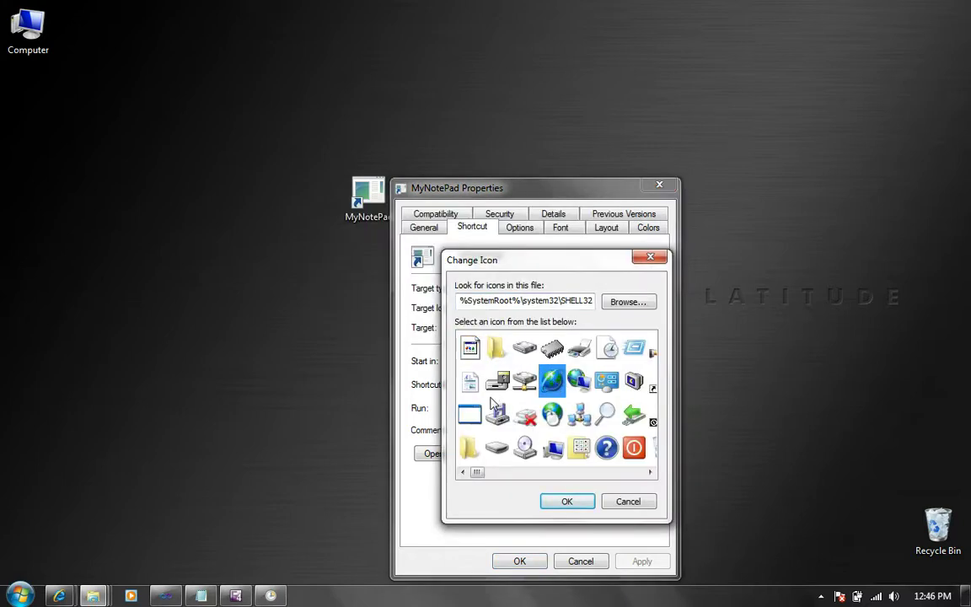
pyautogui.click(470, 381)
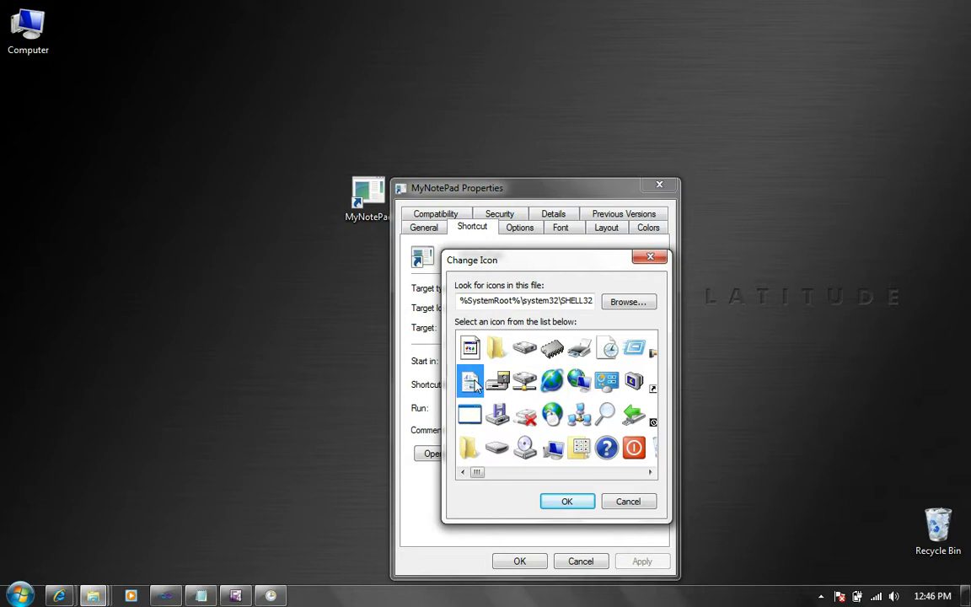
pyautogui.click(567, 503)
pyautogui.click(521, 560)
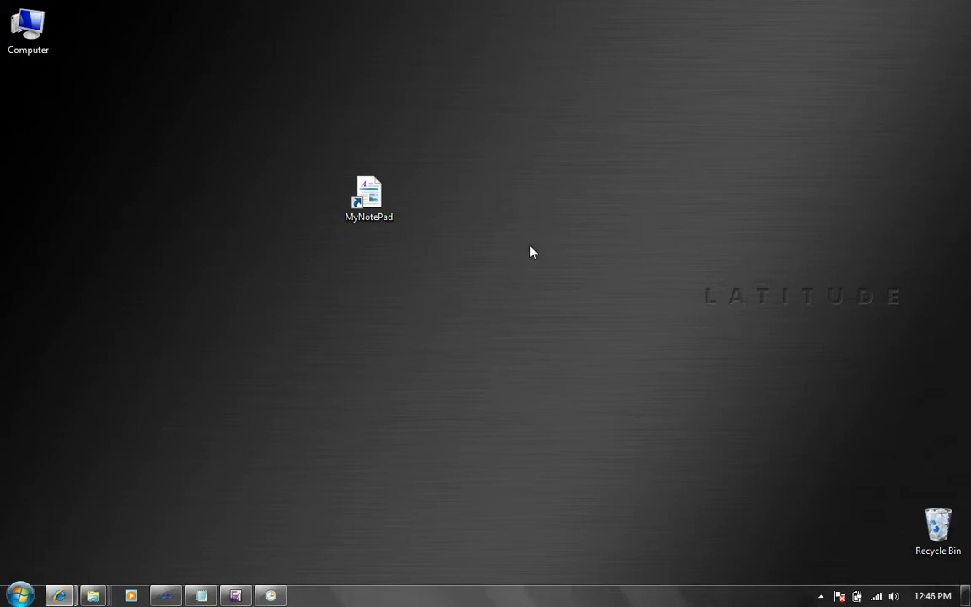
# - Launch Notepad via the MyNotePad shortcut and save the note as Hello.txt in Program Files (x86)
pyautogui.doubleClick(380, 196)
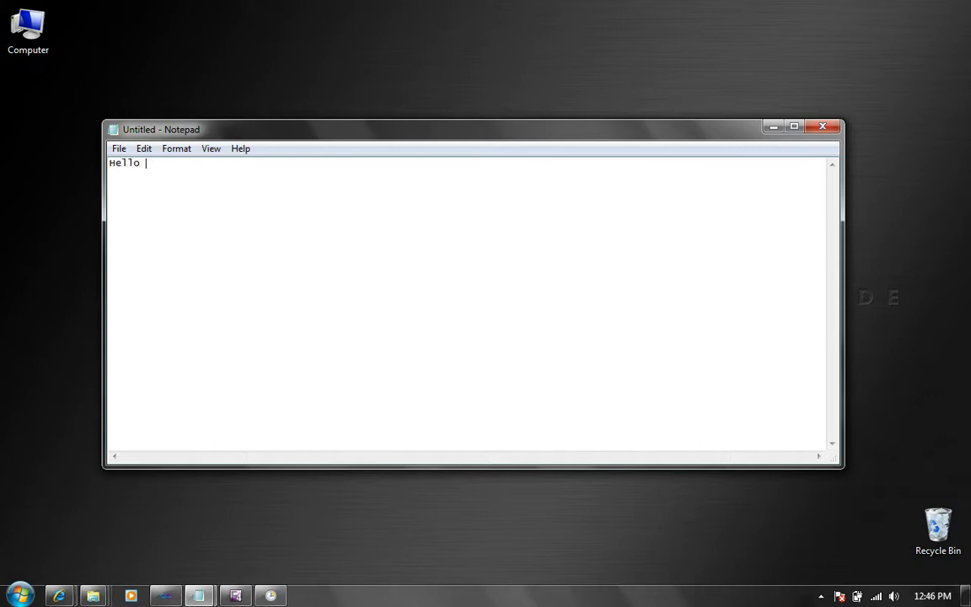
pyautogui.click(119, 149)
pyautogui.click(149, 200)
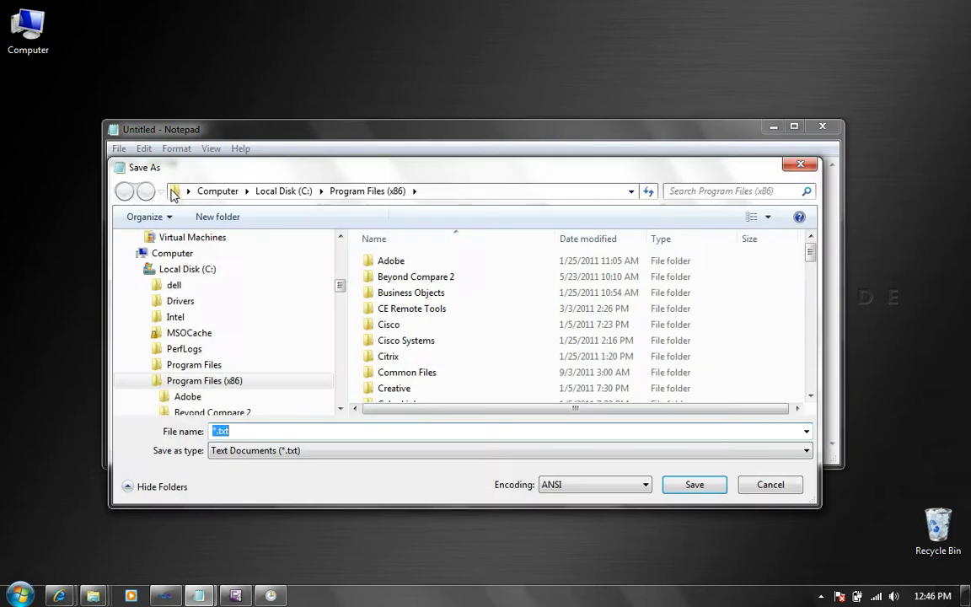
pyautogui.click(352, 192)
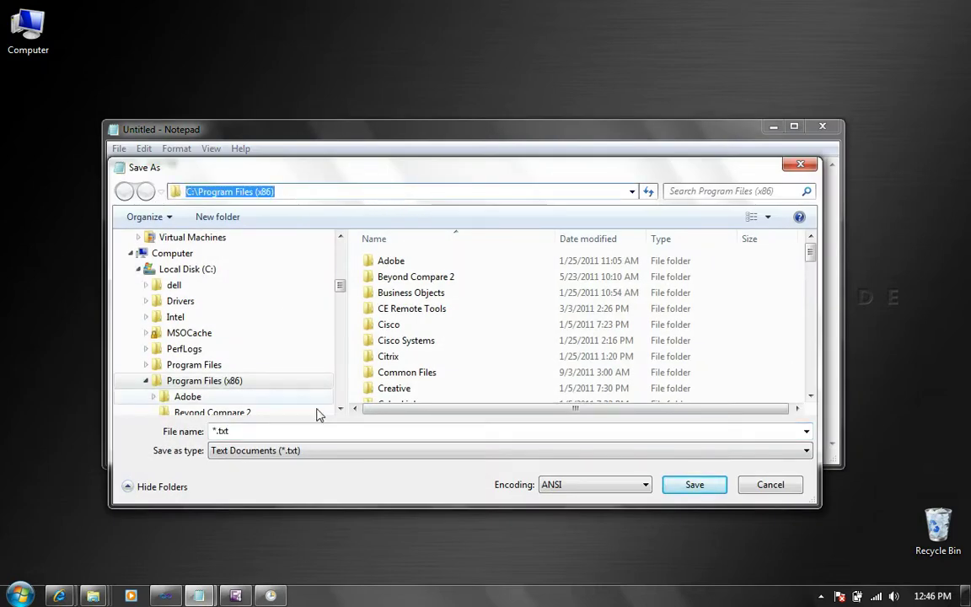
pyautogui.click(278, 431)
pyautogui.write('Hellow')
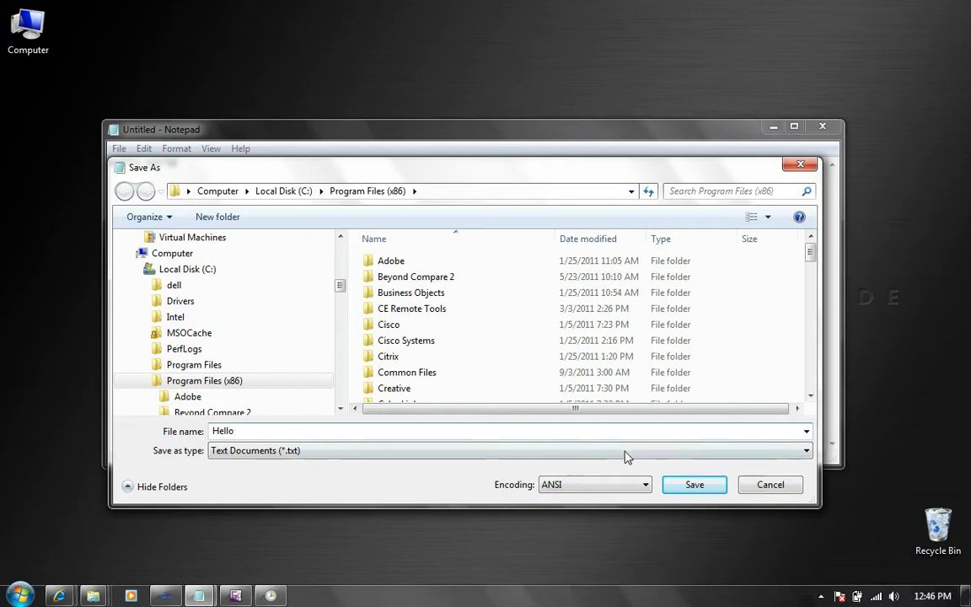
pyautogui.click(694, 485)
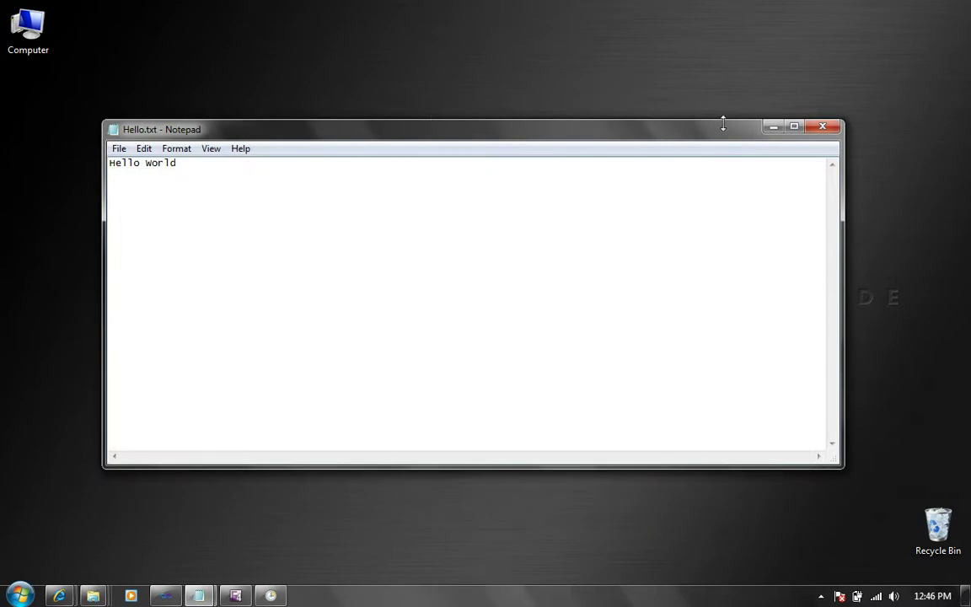
pyautogui.click(773, 126)
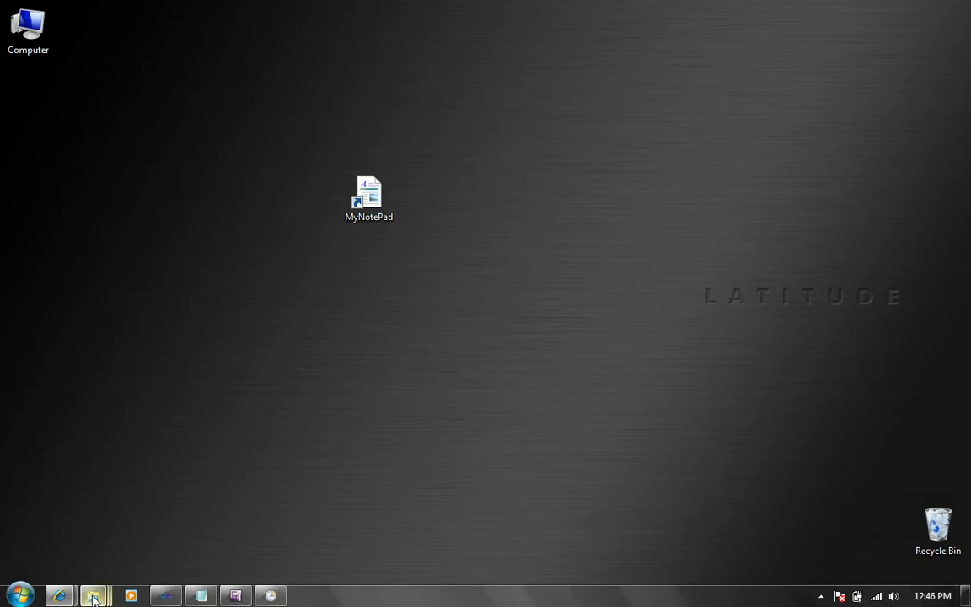
# - Open a new Windows Explorer window at Local Disk (C:) > Program Files (x86)
pyautogui.rightClick(93, 599)
pyautogui.click(66, 525)
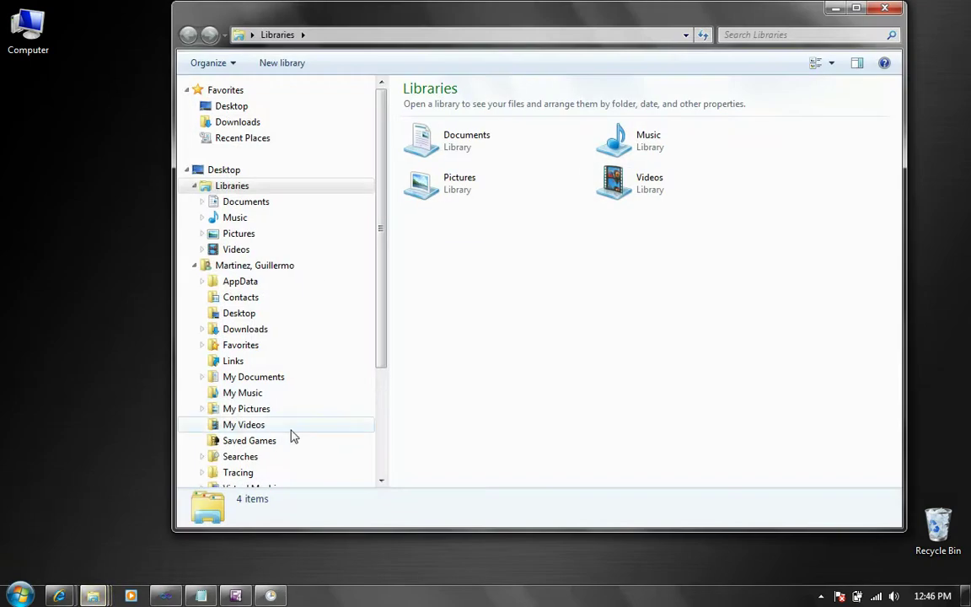
pyautogui.moveTo(384, 357); pyautogui.dragTo(402, 451)
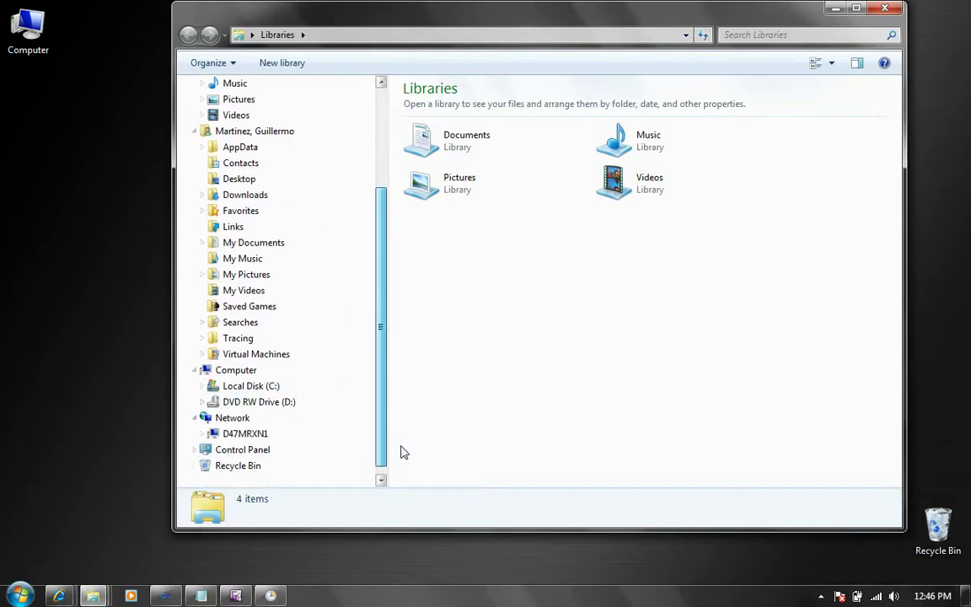
pyautogui.click(223, 388)
pyautogui.doubleClick(477, 204)
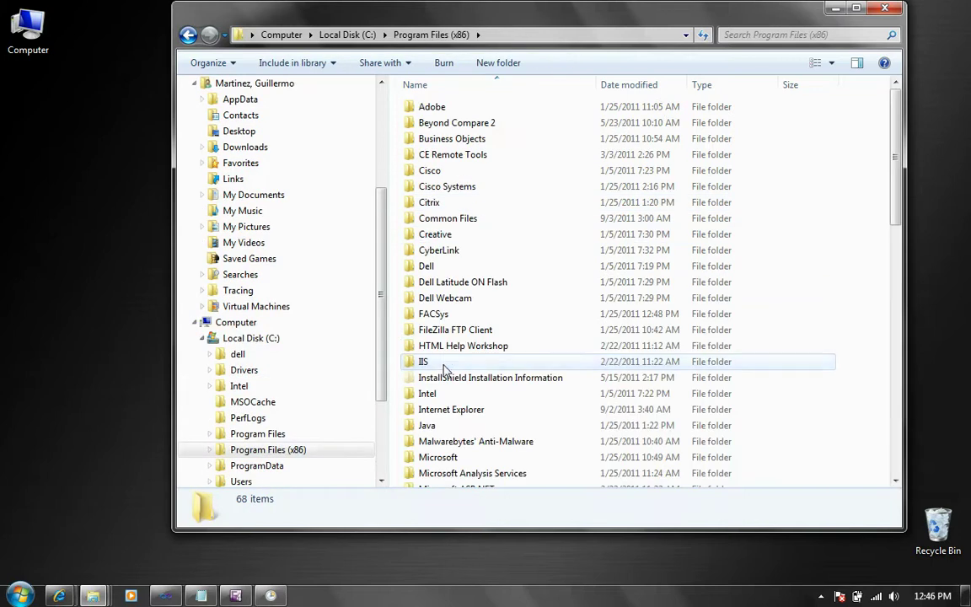
# - Open Hello.txt from the end of the folder list to confirm it reads 'Hello world'
pyautogui.click(444, 369)
pyautogui.press('End')
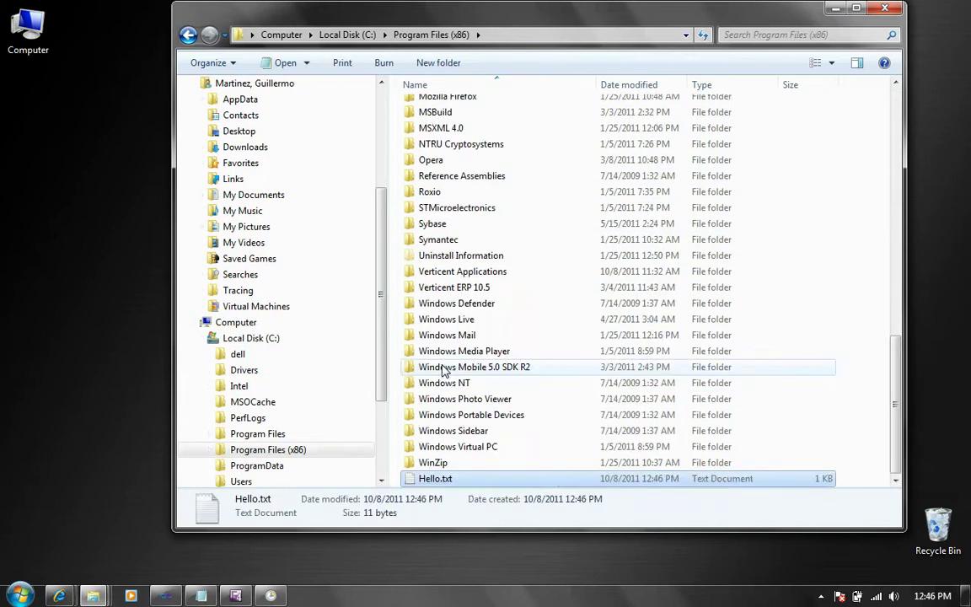
pyautogui.doubleClick(432, 479)
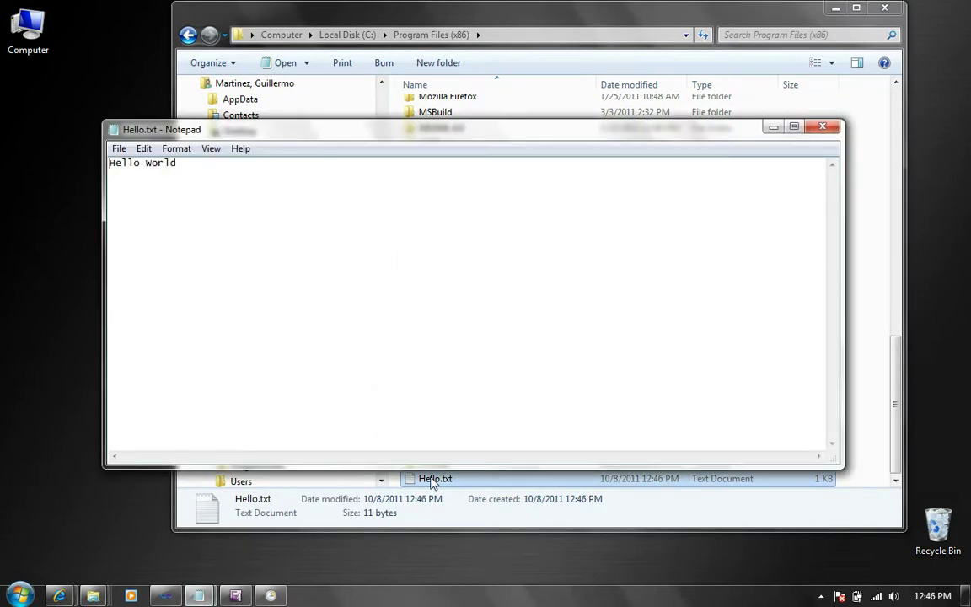